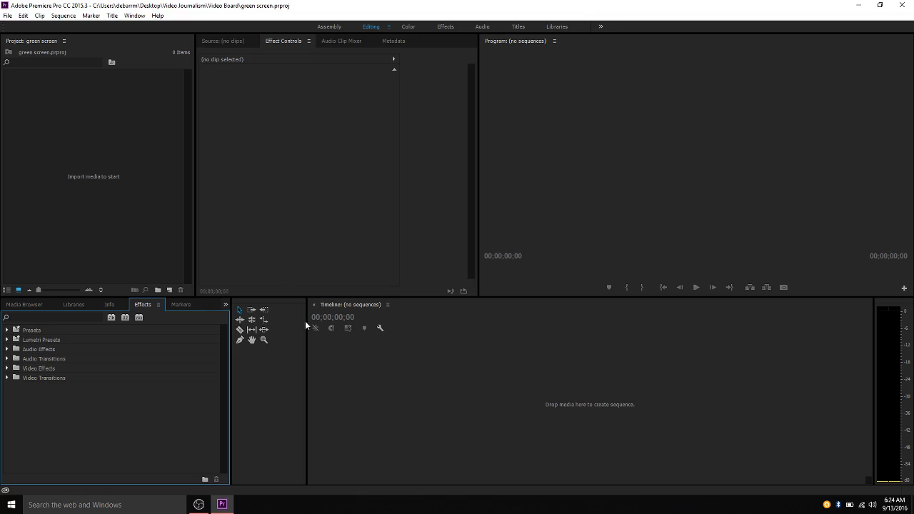
Widen the timeline area and import 00783.MTS from the Thank You Video folder on the Desktop.
left_click_drag(307, 322, 265, 333)
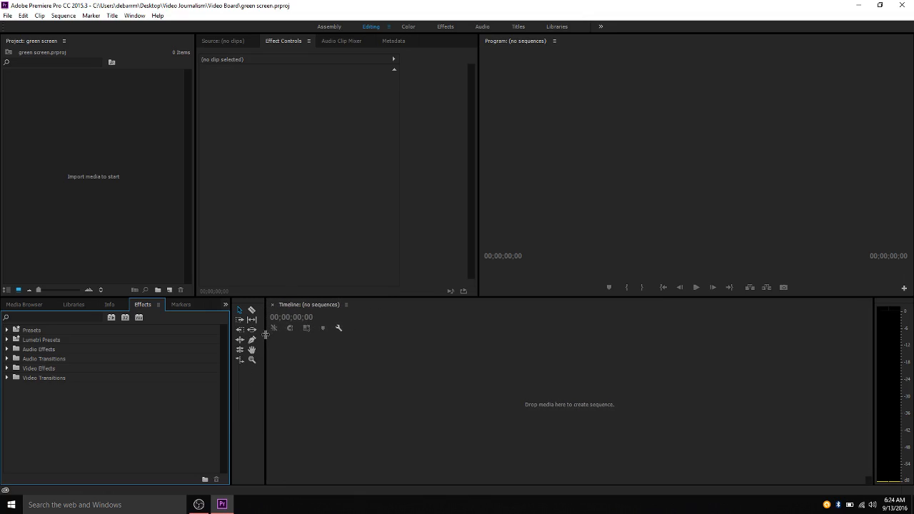
double_click(74, 163)
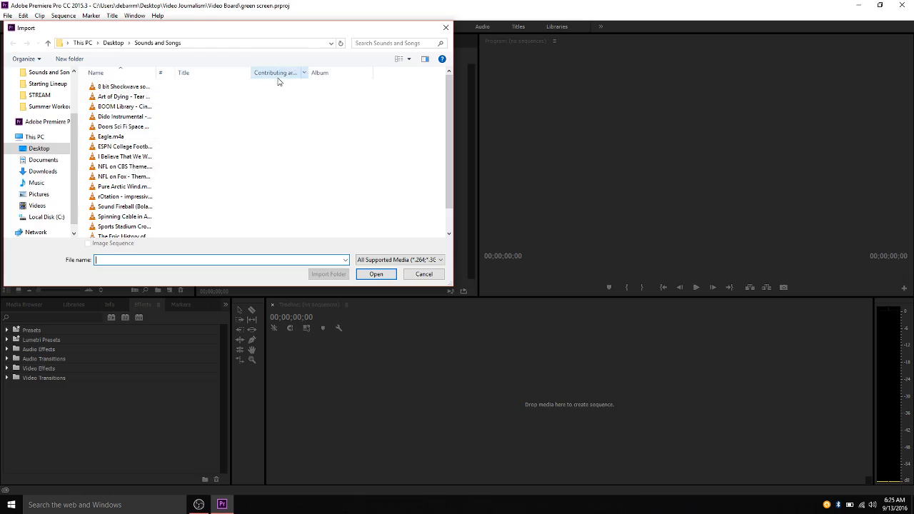
left_click_drag(231, 32, 274, 33)
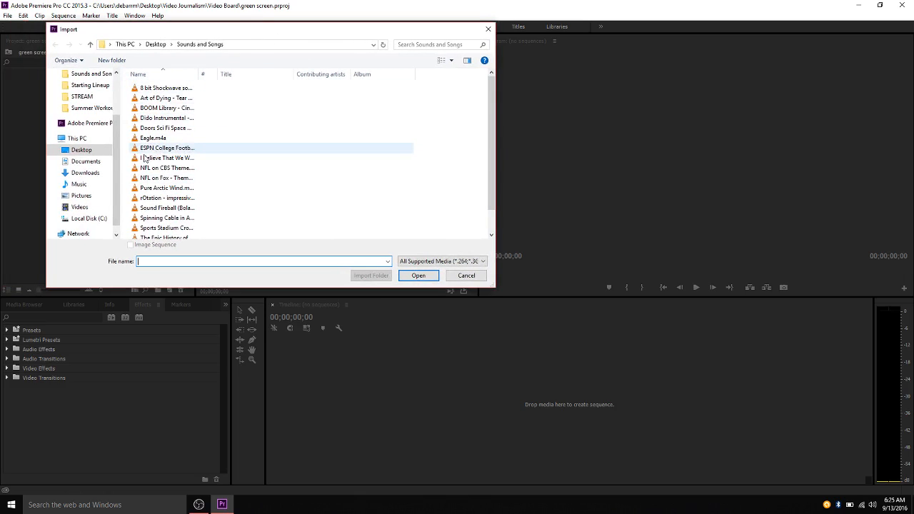
left_click(79, 139)
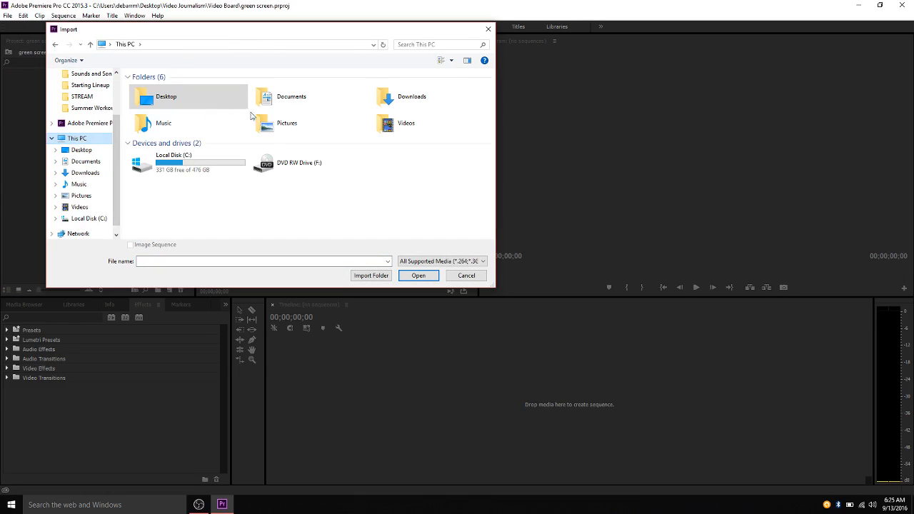
left_click(86, 150)
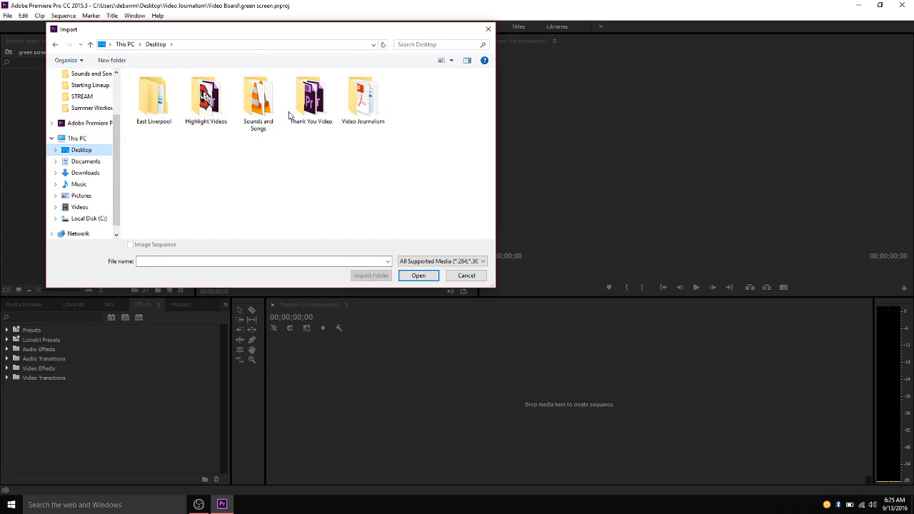
left_click(312, 104)
double_click(312, 104)
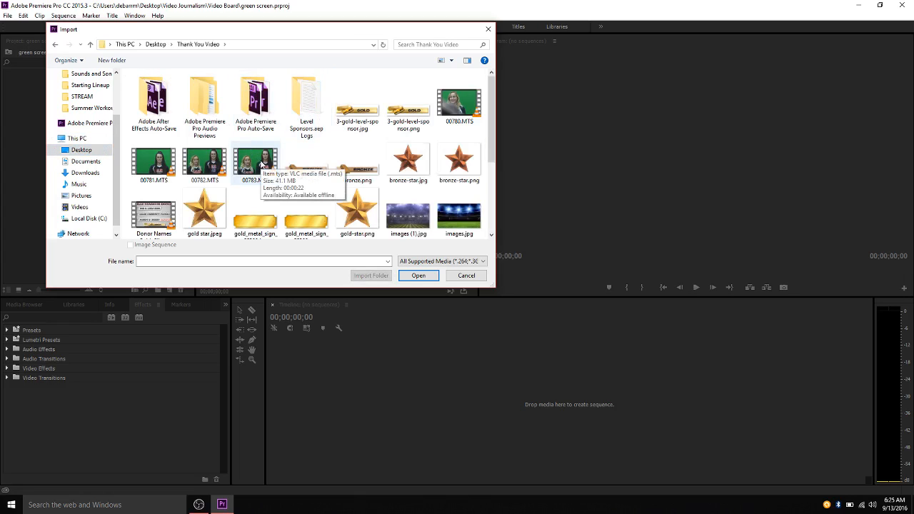
double_click(261, 164)
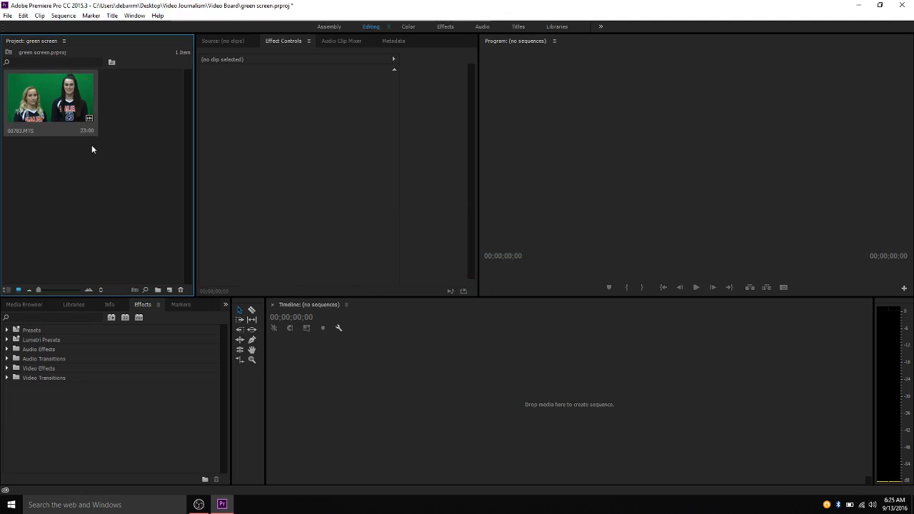
Open 00783.MTS in the source monitor and mark its in point at 00:00:03:12 and out point at 00:00:15:08.
double_click(57, 104)
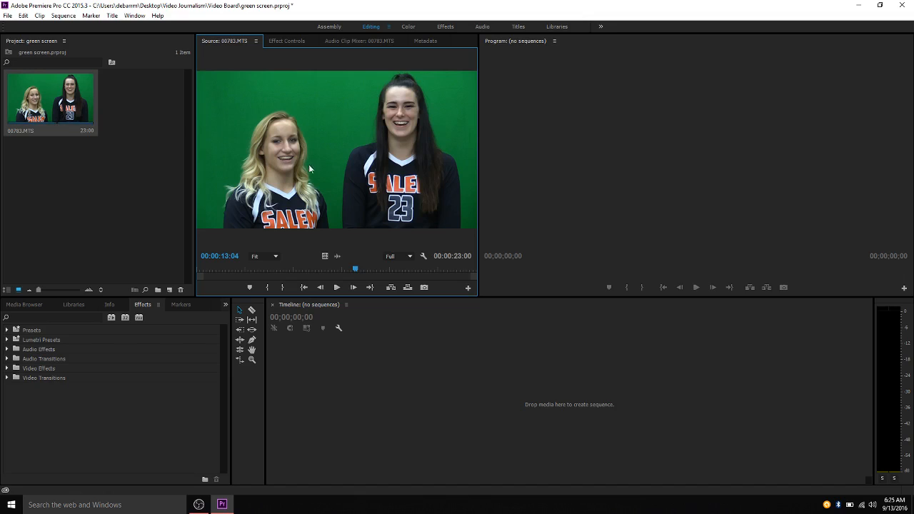
left_click_drag(355, 269, 237, 269)
key("i")
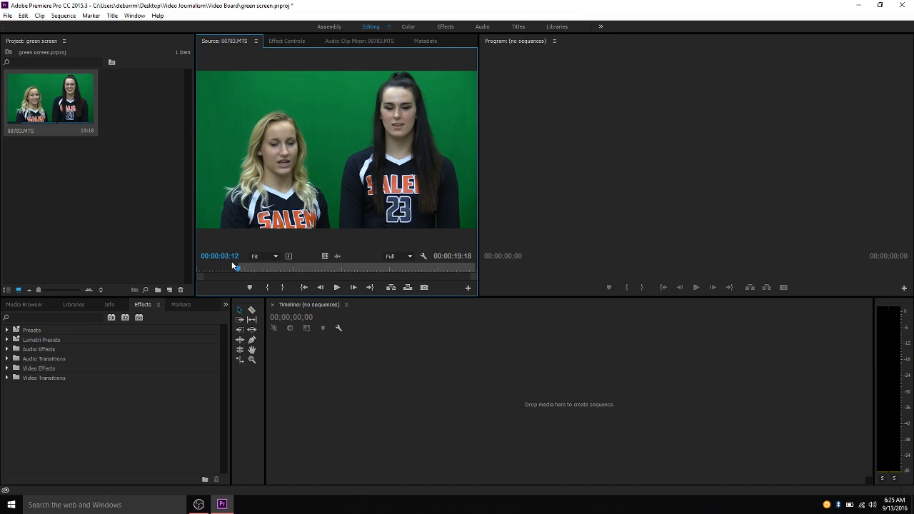
left_click_drag(237, 267, 382, 286)
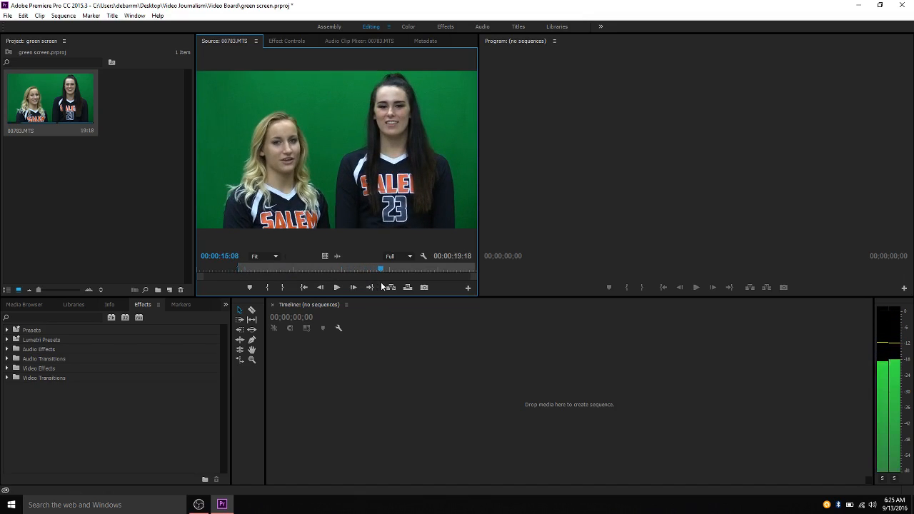
key("o")
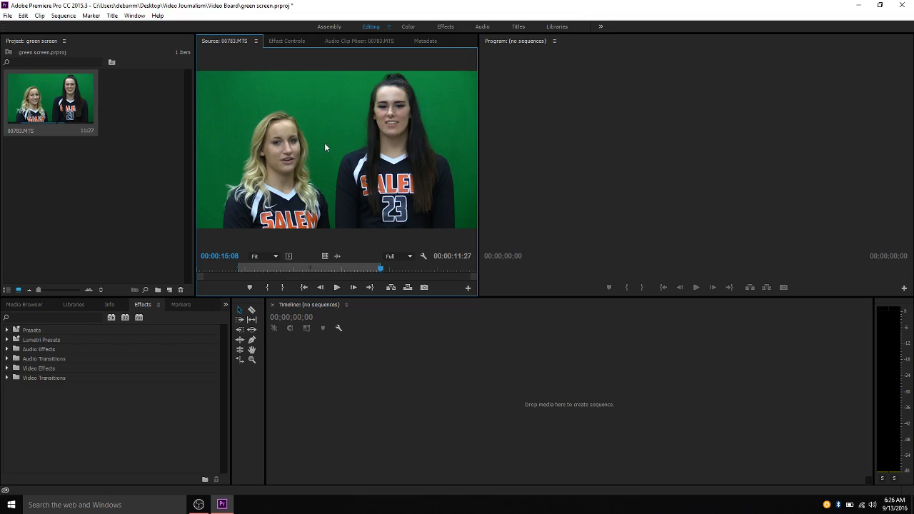
Create a sequence from the marked clip and place only its video, without audio, at the start of track V2.
left_click_drag(325, 147, 381, 386)
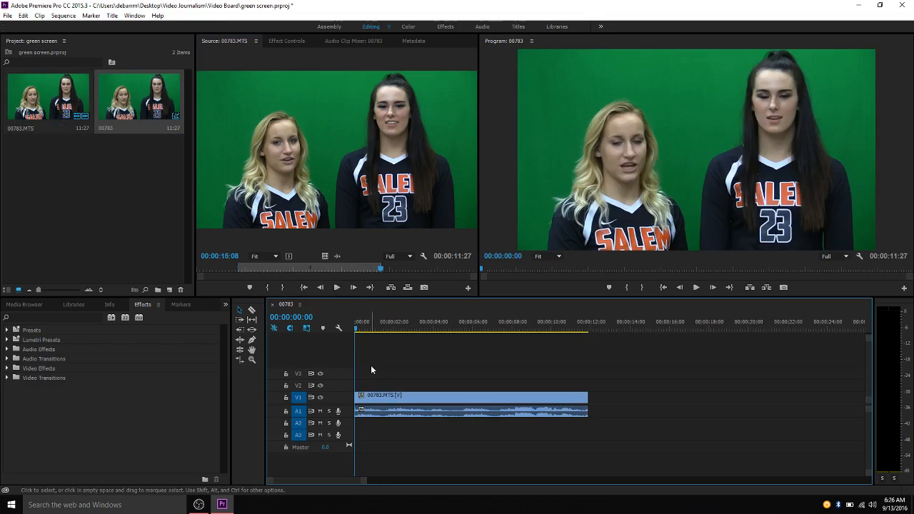
key("ctrl+z")
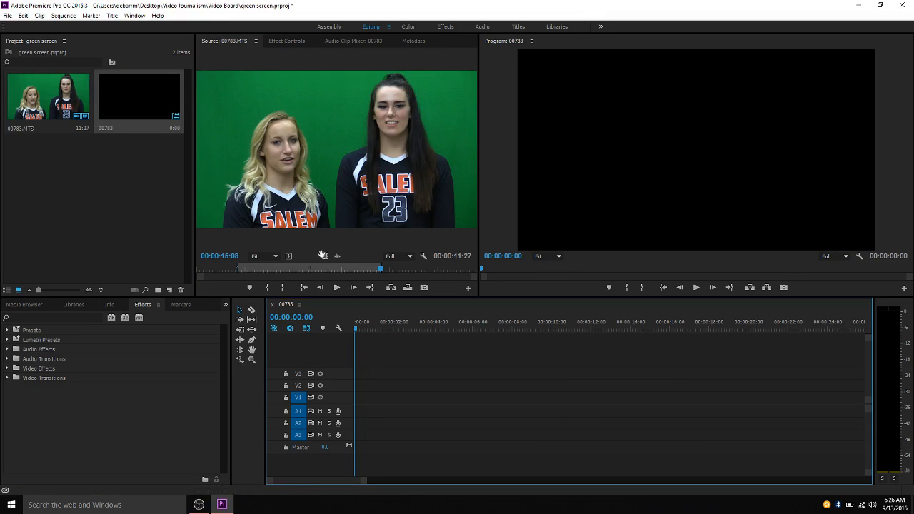
left_click_drag(325, 255, 357, 412)
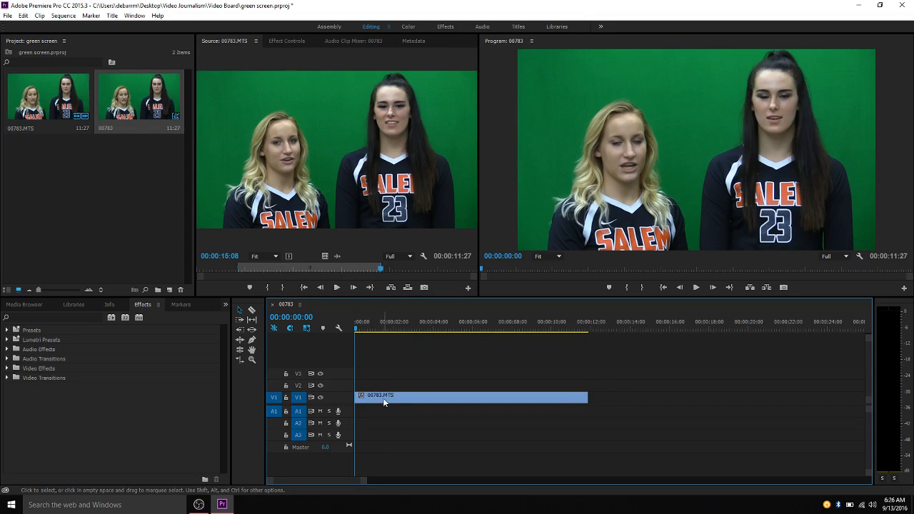
left_click_drag(382, 398, 383, 385)
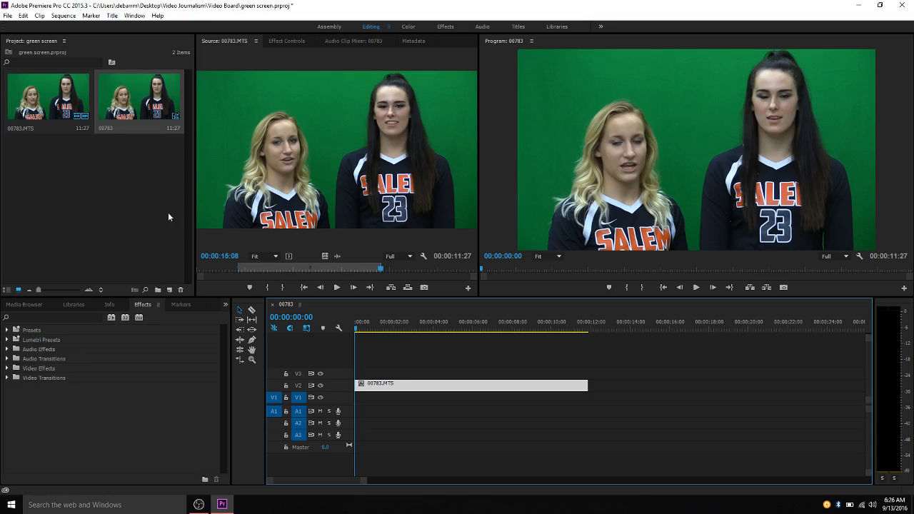
left_click(447, 27)
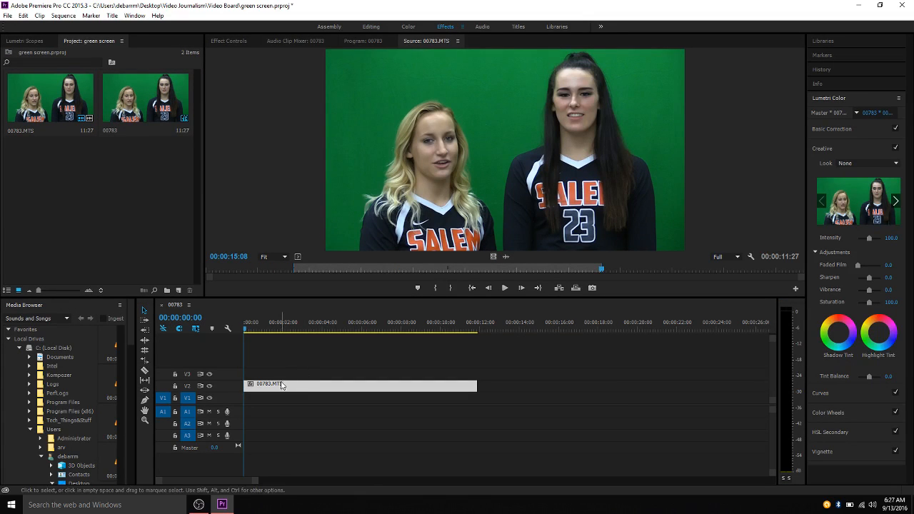
left_click(365, 27)
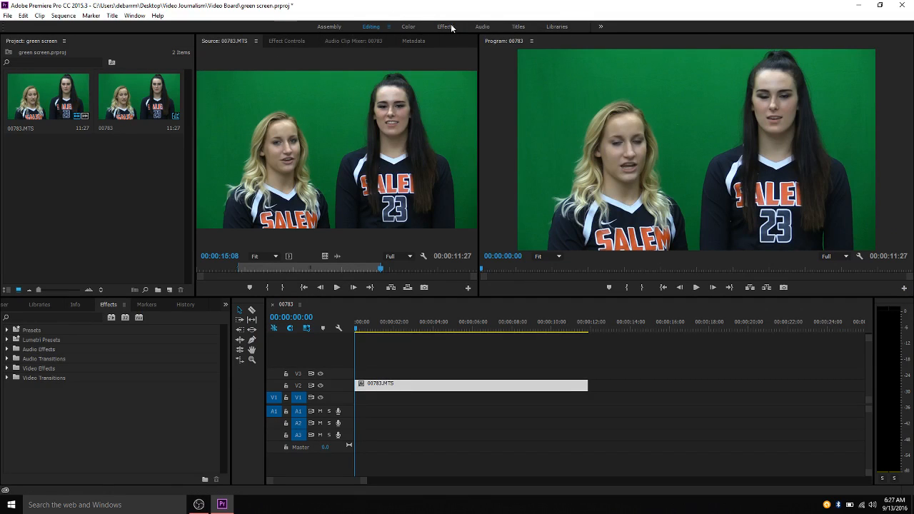
left_click(135, 15)
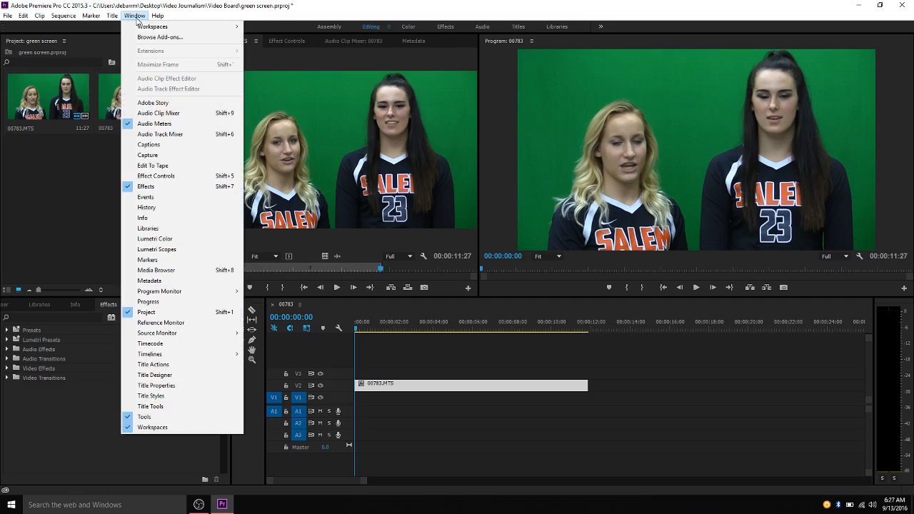
left_click(431, 4)
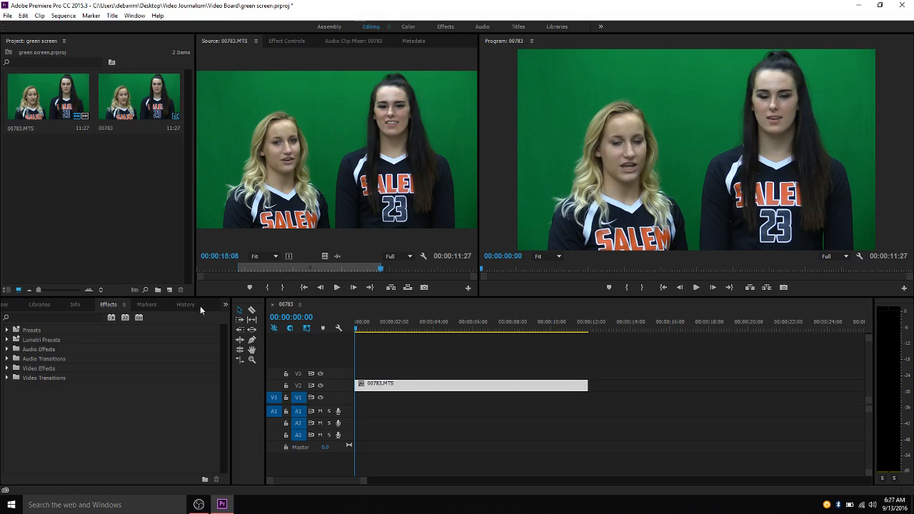
Try docking the Effects panel with the Project panel, and return it to its original panel group.
left_click_drag(110, 307, 117, 220)
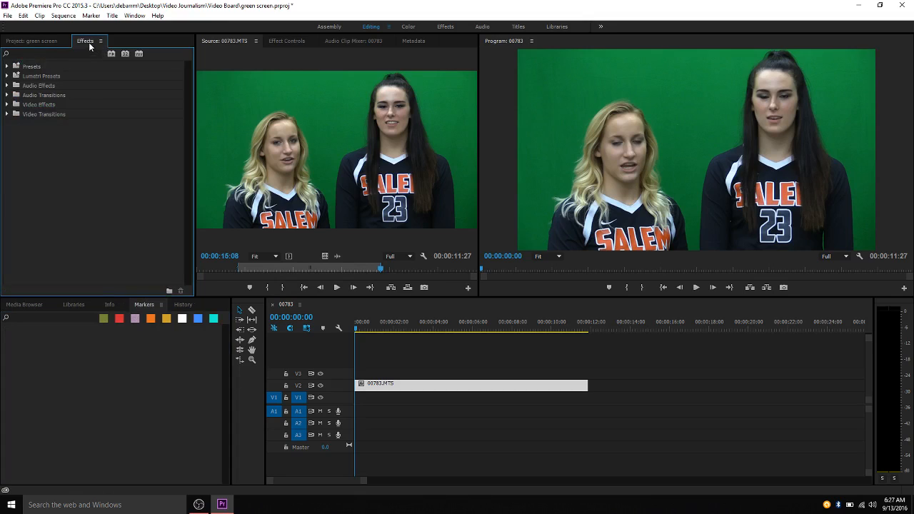
left_click(45, 43)
left_click(85, 42)
left_click(47, 42)
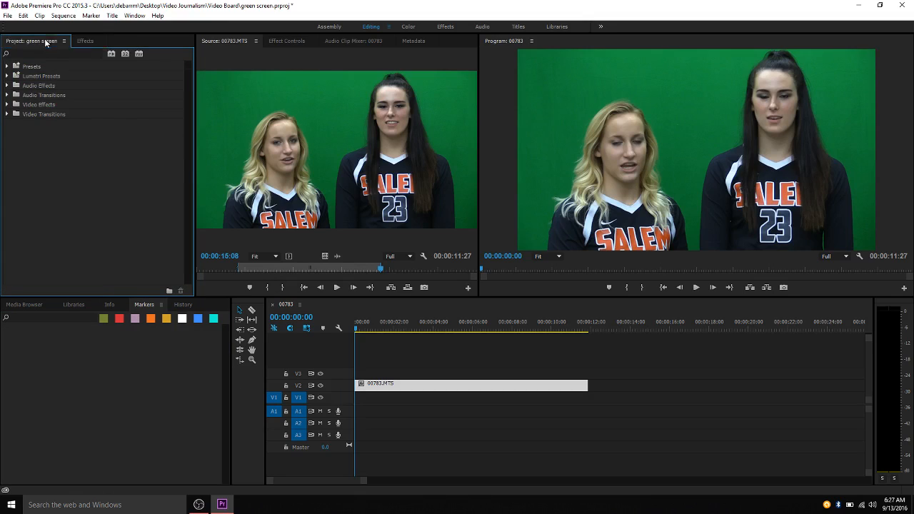
left_click(80, 42)
left_click(50, 42)
left_click_drag(80, 41, 87, 359)
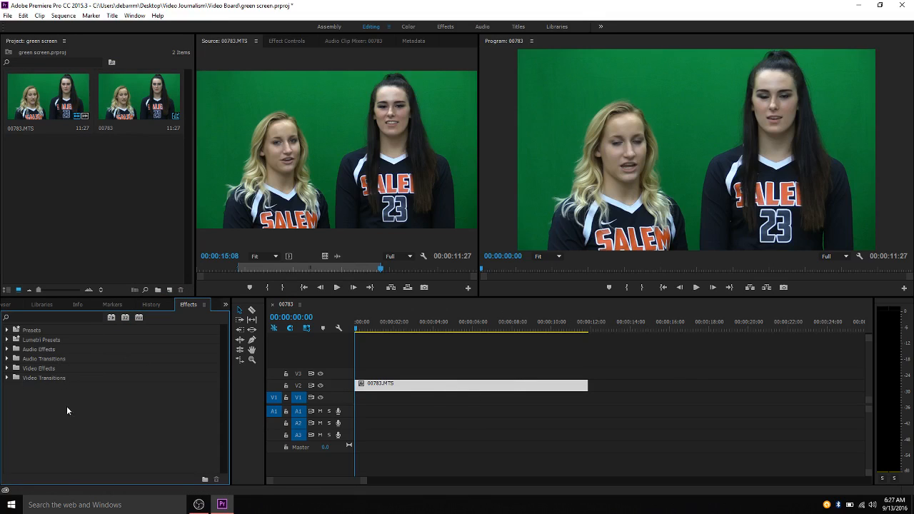
Apply the Ultra Key effect from the Keying video effects to the 00783.MTS clip on track V2.
left_click(8, 368)
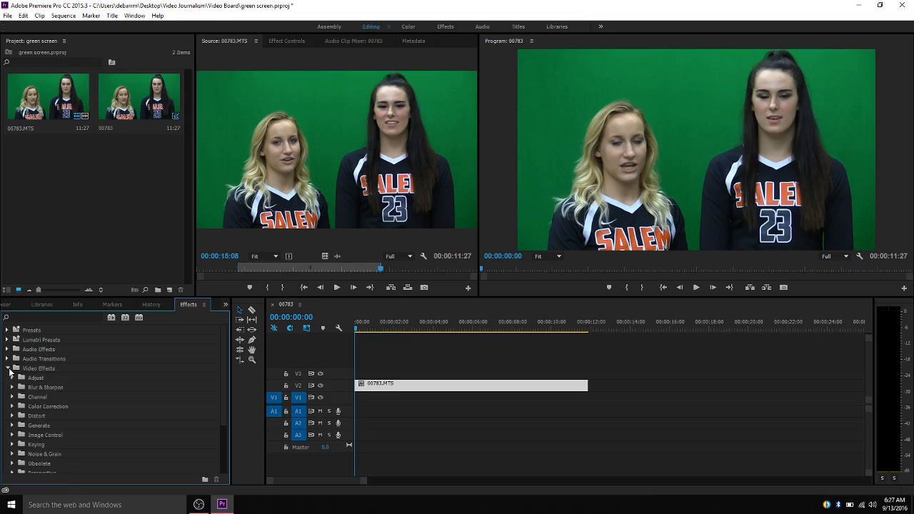
scroll(58, 387, "down", 1)
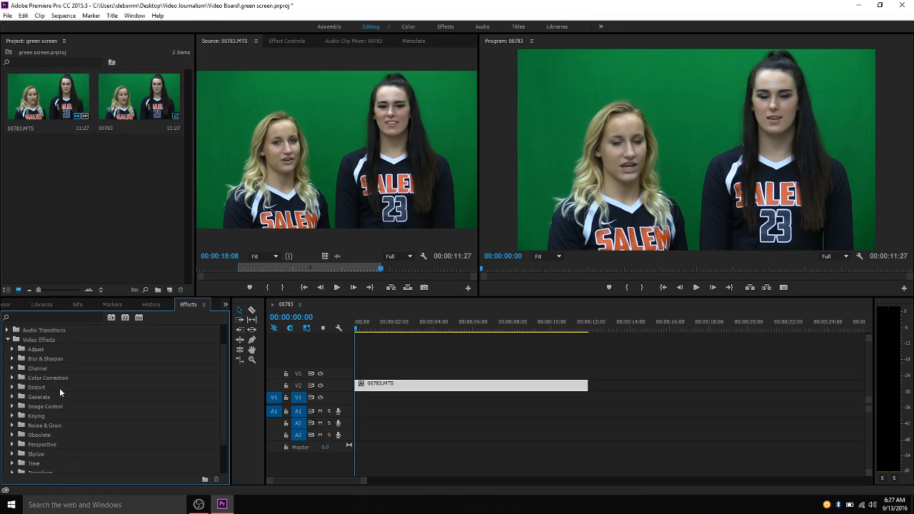
scroll(59, 390, "down", 3)
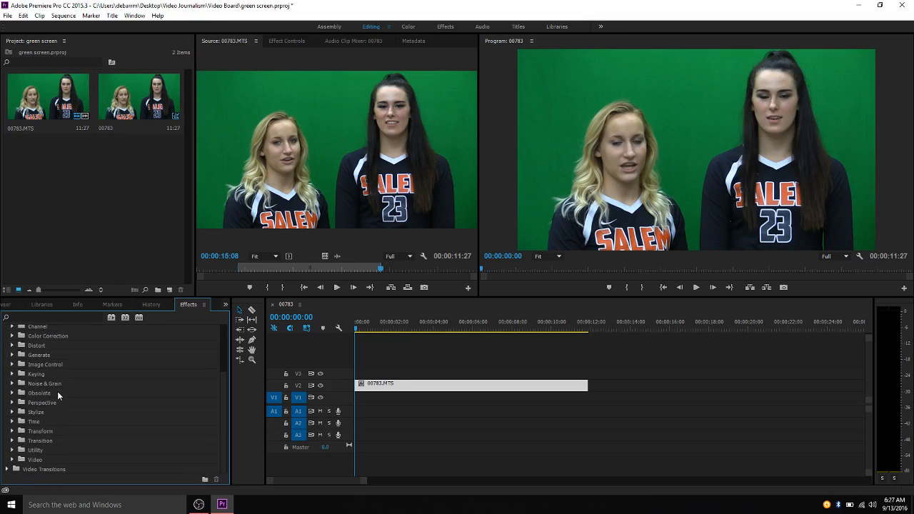
left_click(12, 373)
scroll(63, 395, "down", 1)
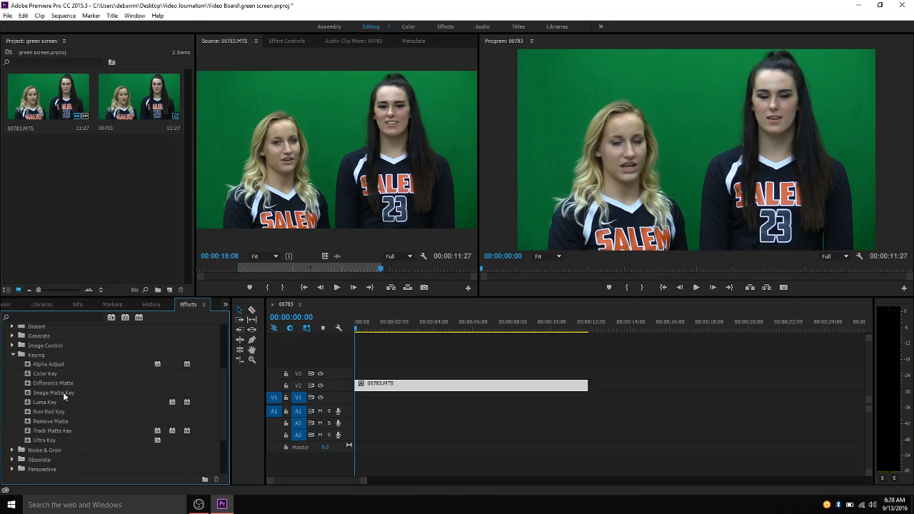
left_click(28, 444)
left_click_drag(28, 443, 406, 386)
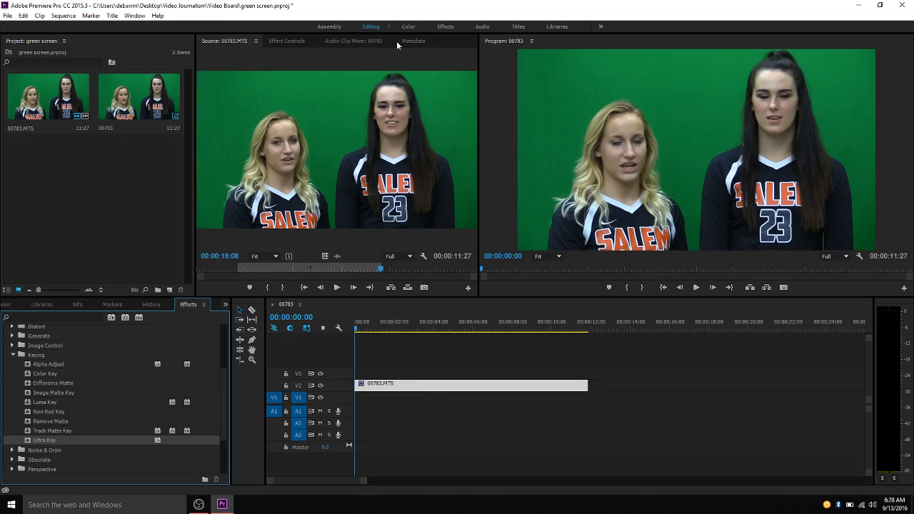
Adjust the width of the source and program monitors and move the Metadata panel into the group containing Effects.
left_click_drag(479, 65, 369, 67)
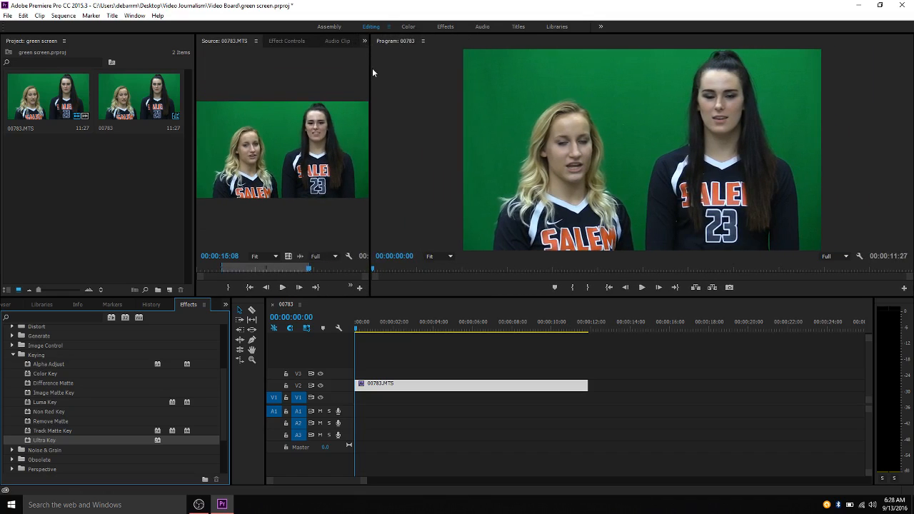
left_click_drag(369, 69, 466, 74)
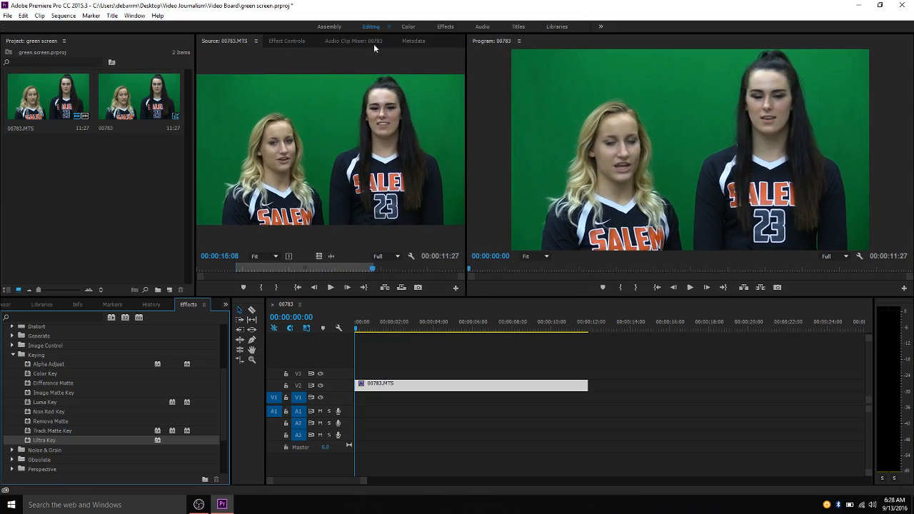
left_click_drag(424, 42, 140, 312)
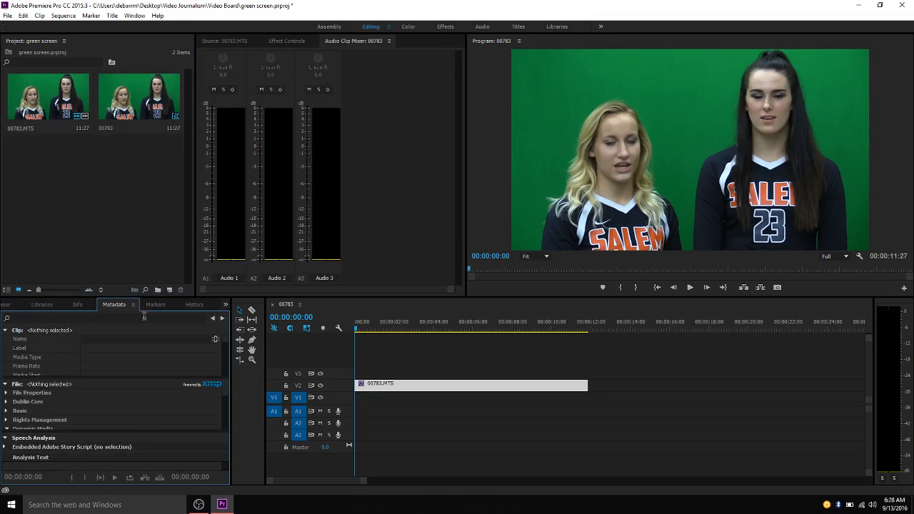
Look through the panels grouped with Effects, bring Effects back to the front, and display the V2 clip's Effect Controls.
left_click(50, 308)
left_click(16, 308)
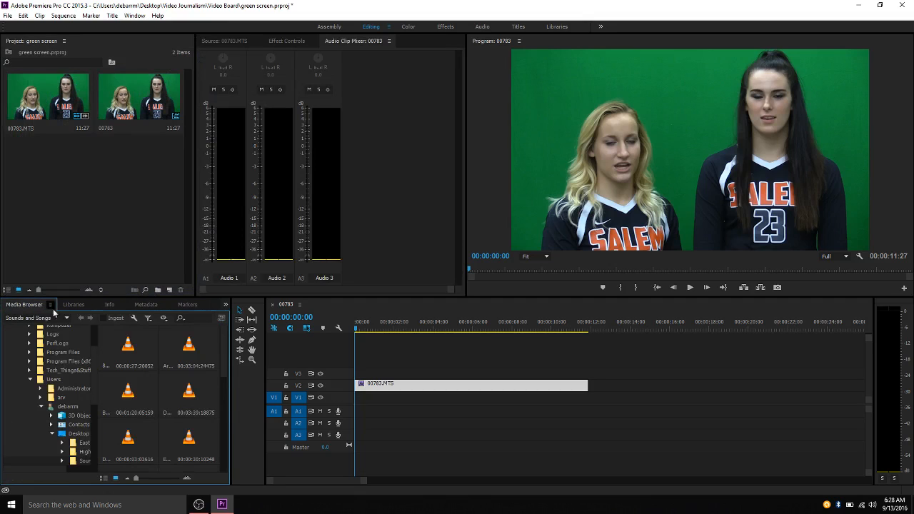
left_click(122, 307)
left_click(147, 306)
left_click(189, 306)
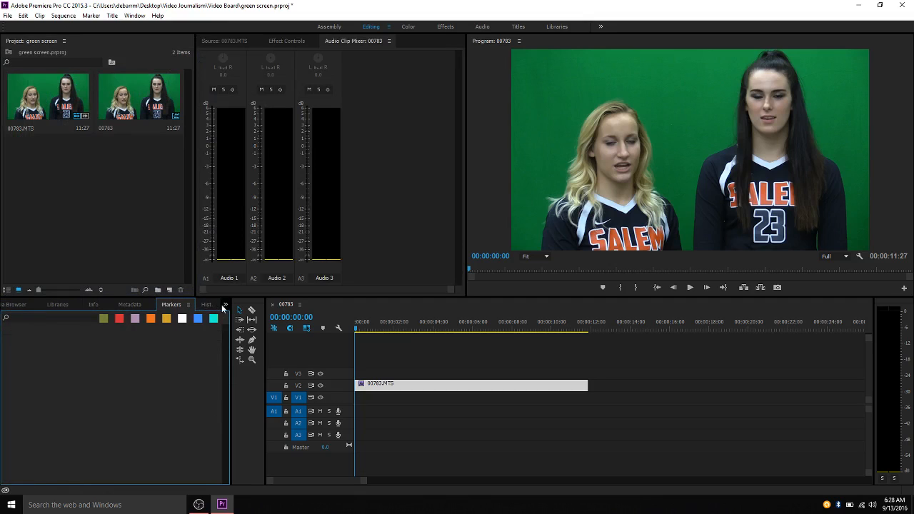
left_click(225, 305)
left_click(240, 368)
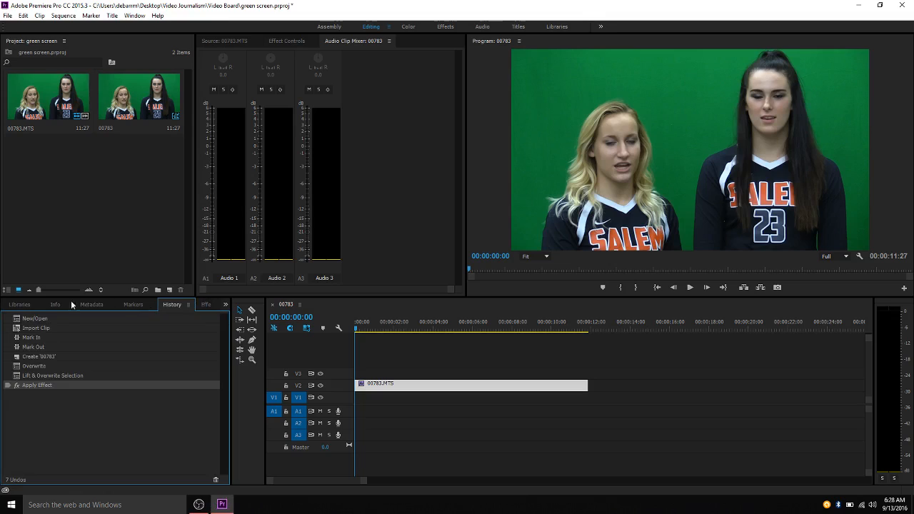
left_click(209, 307)
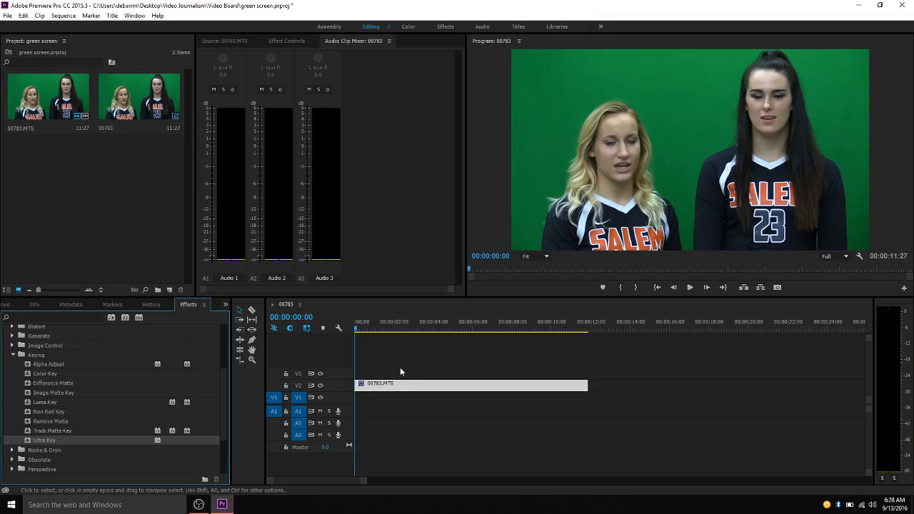
left_click(289, 41)
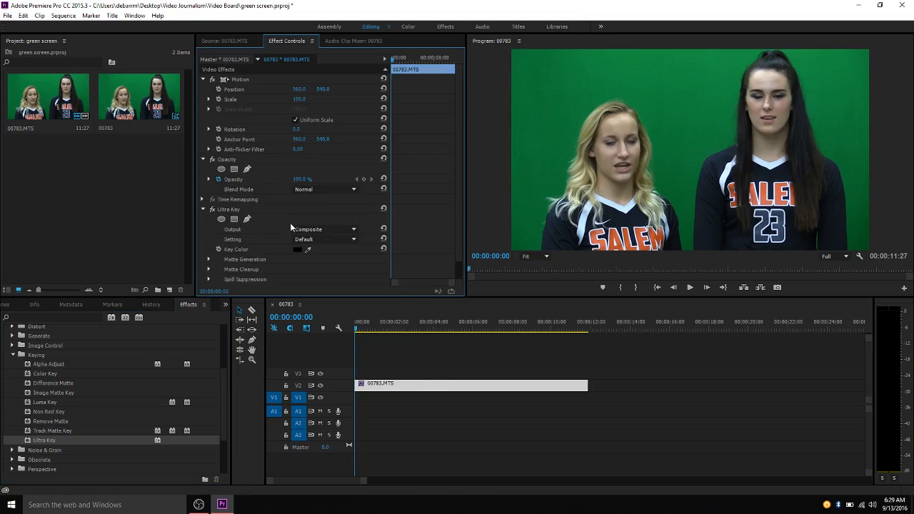
Remove the Ultra Key effect from the 00783.MTS clip on track V2 and apply it again from the Keying effects.
left_click(202, 209)
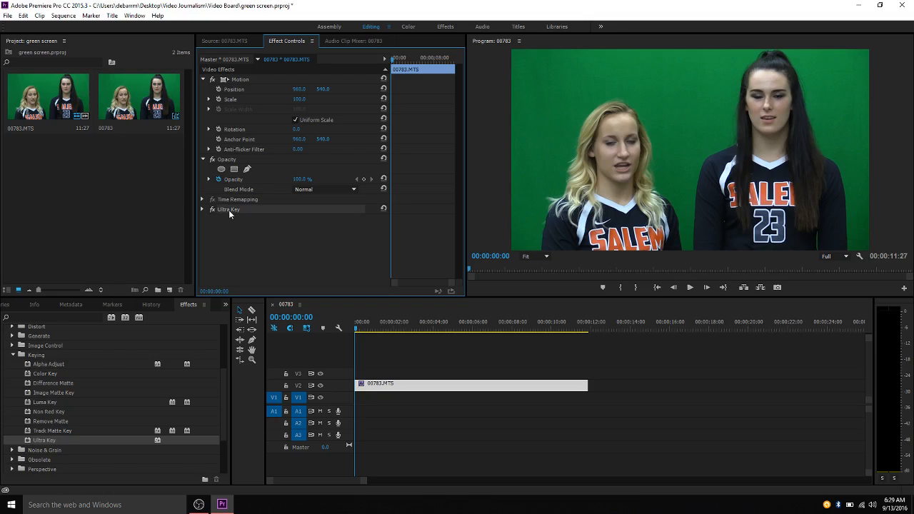
key("Delete")
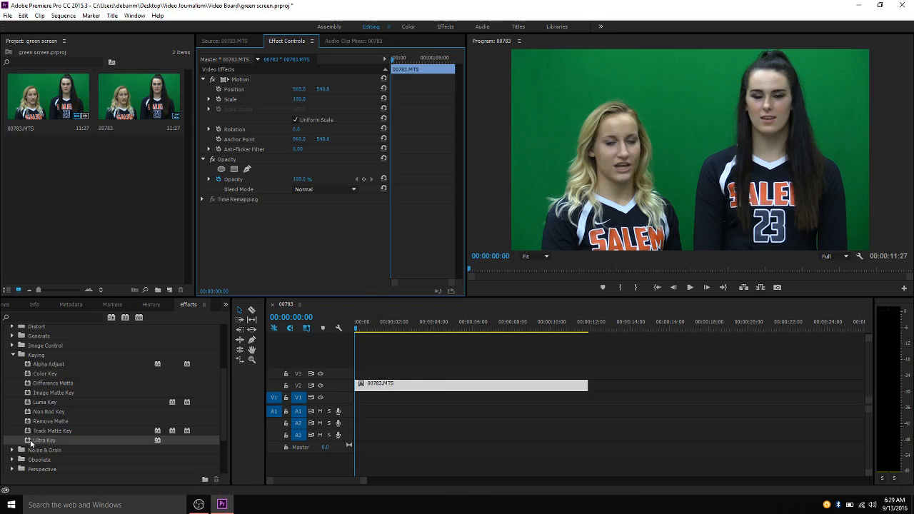
left_click_drag(29, 443, 389, 390)
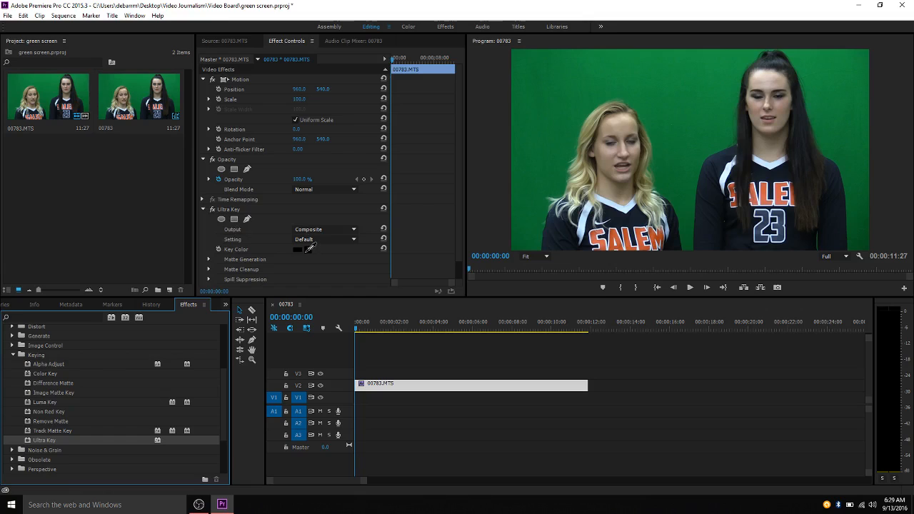
Set the Ultra Key's Key Color by sampling the green background beside the two people in the program image.
left_click(311, 249)
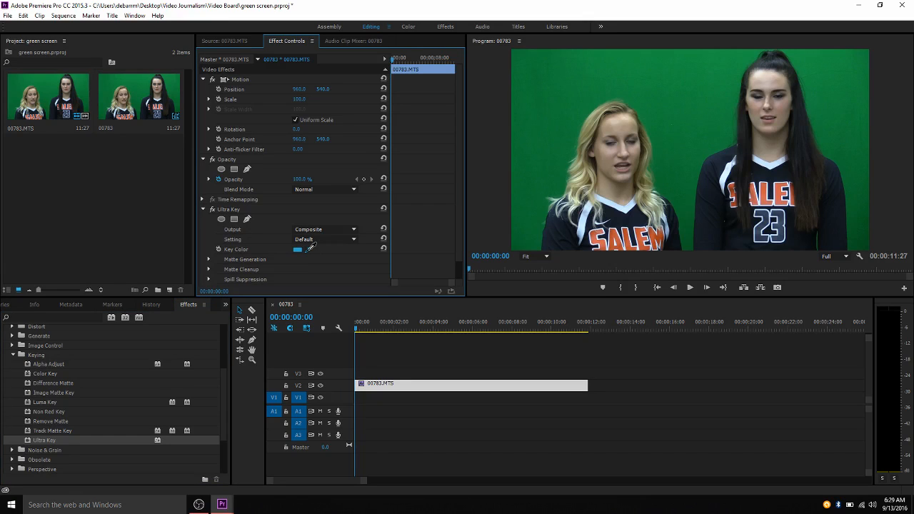
left_click(563, 82)
left_click(686, 98)
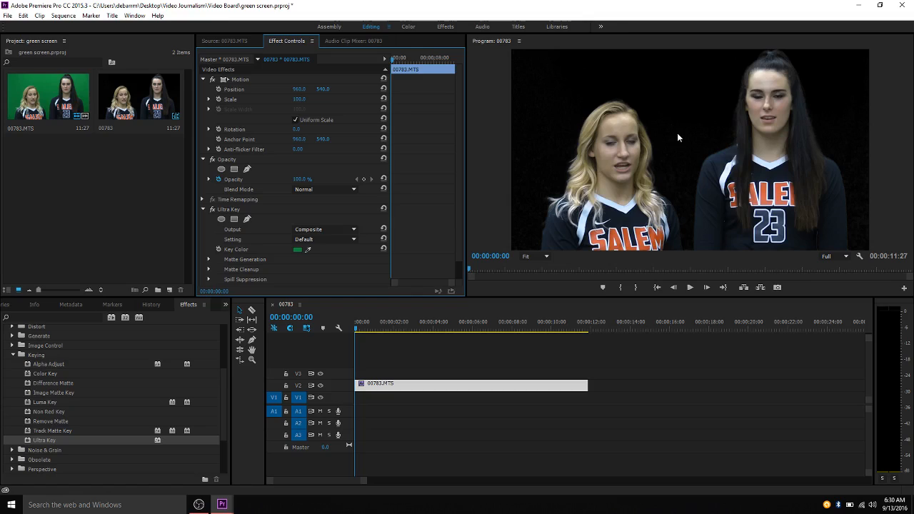
Set the Choke in the Ultra Key's Matte Cleanup settings to 21.
left_click(209, 270)
scroll(362, 243, "down", 3)
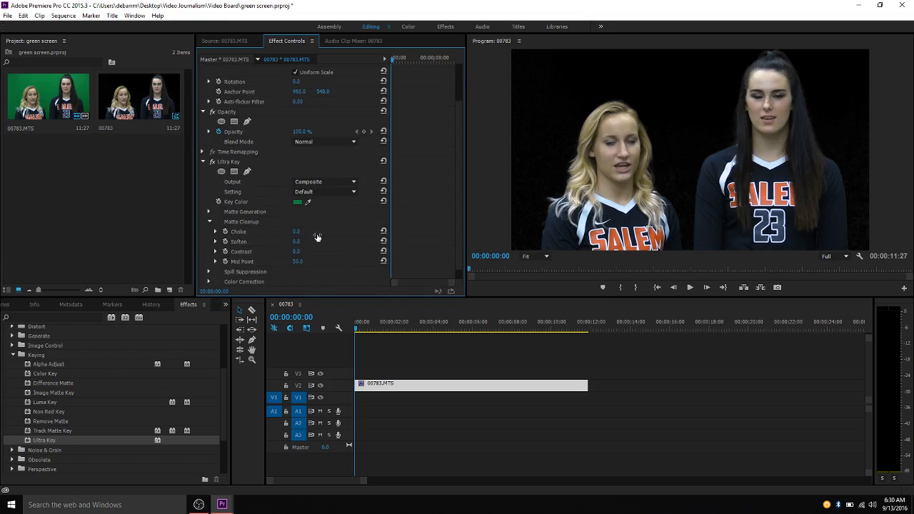
left_click_drag(295, 232, 317, 231)
left_click_drag(297, 232, 299, 231)
left_click_drag(297, 231, 334, 231)
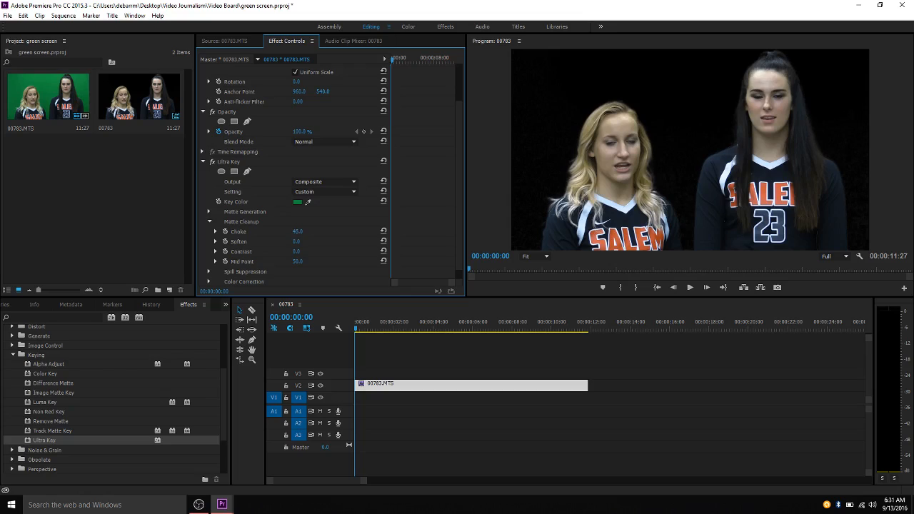
left_click_drag(304, 231, 301, 231)
Set the Contrast in the Ultra Key's Matte Cleanup settings to 19.
left_click_drag(295, 253, 367, 253)
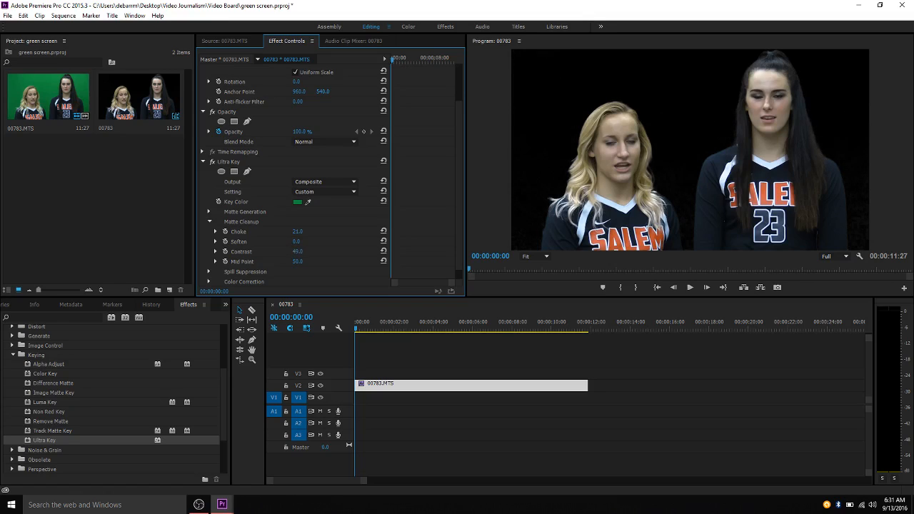
left_click_drag(297, 252, 314, 241)
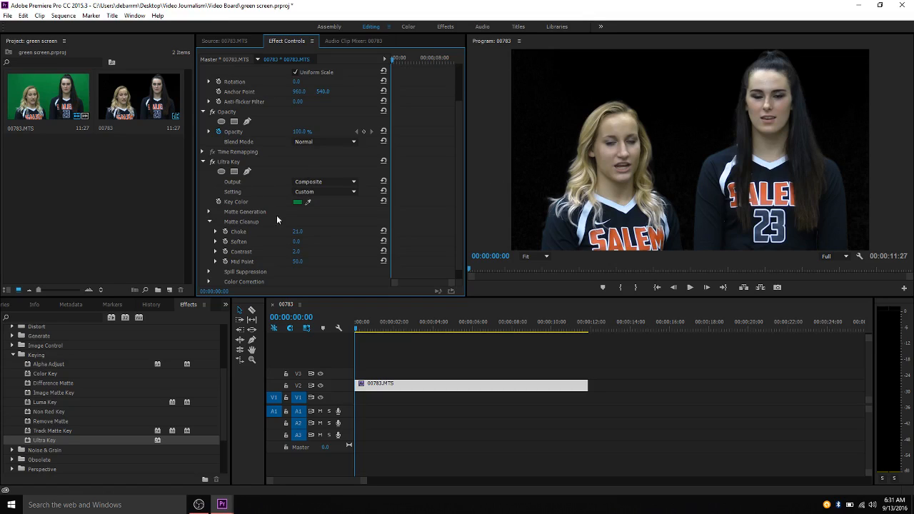
left_click_drag(296, 251, 319, 251)
Import images.jpg from the Thank You Video folder and place it on track V1 at the sequence start, beneath the keyed clip.
double_click(123, 173)
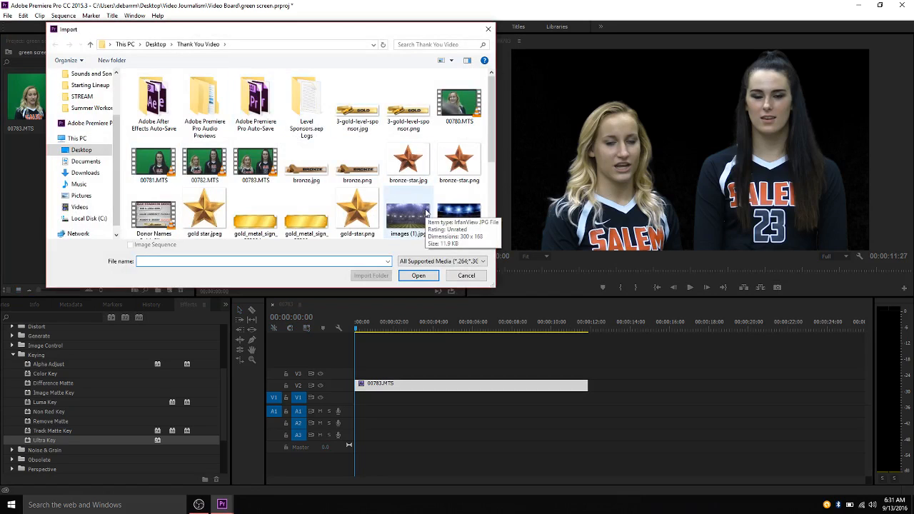
double_click(462, 222)
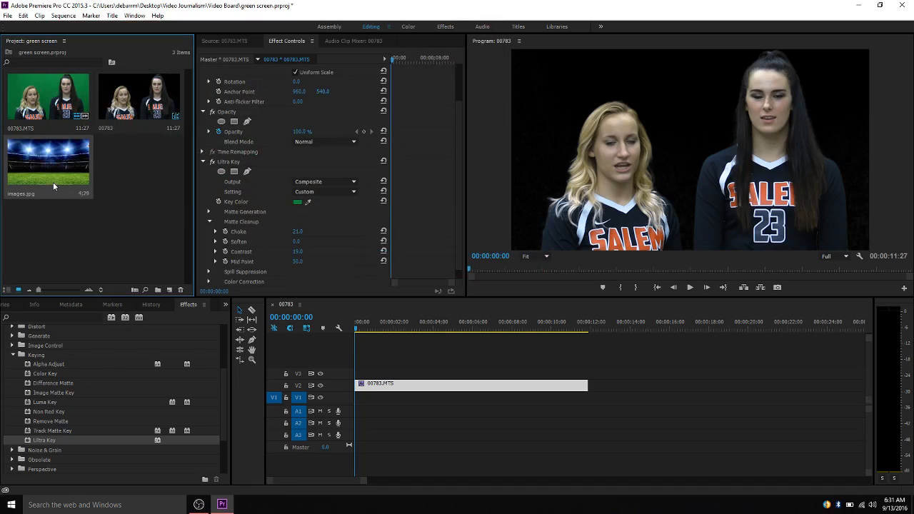
double_click(50, 175)
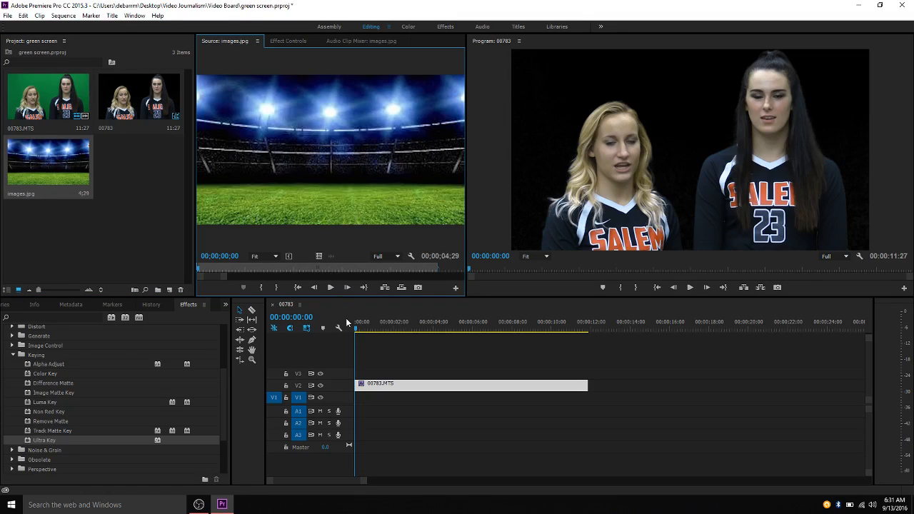
left_click_drag(346, 318, 359, 406)
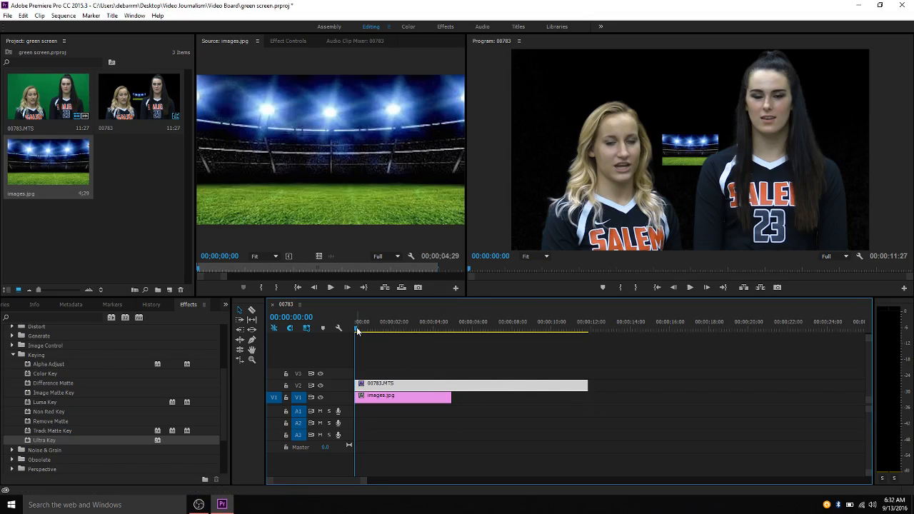
Extend the images.jpg clip on track V1 so it ends together with the 00783.MTS clip above it.
left_click_drag(356, 327, 446, 332)
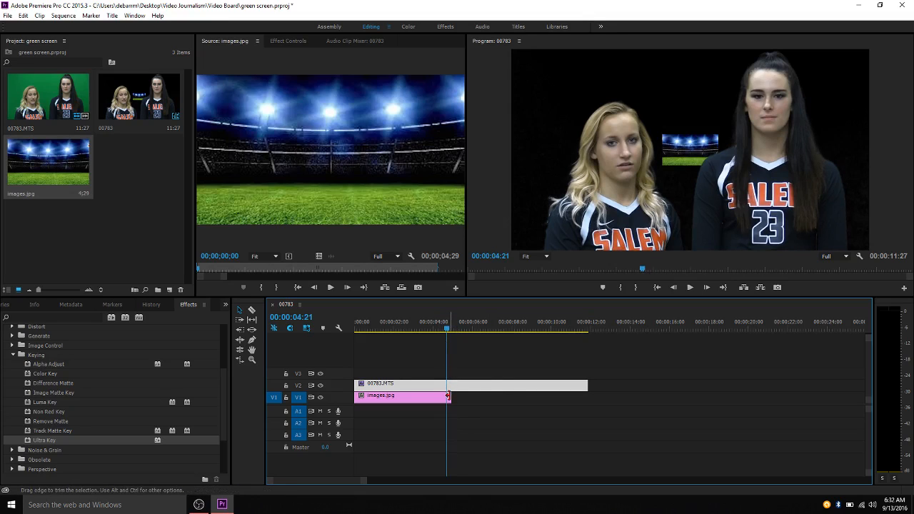
left_click_drag(448, 396, 451, 396)
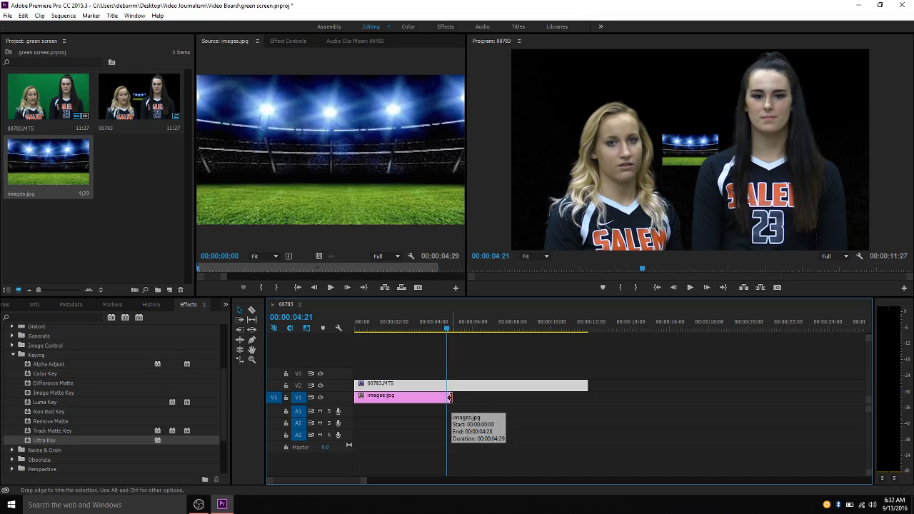
left_click_drag(449, 397, 520, 401)
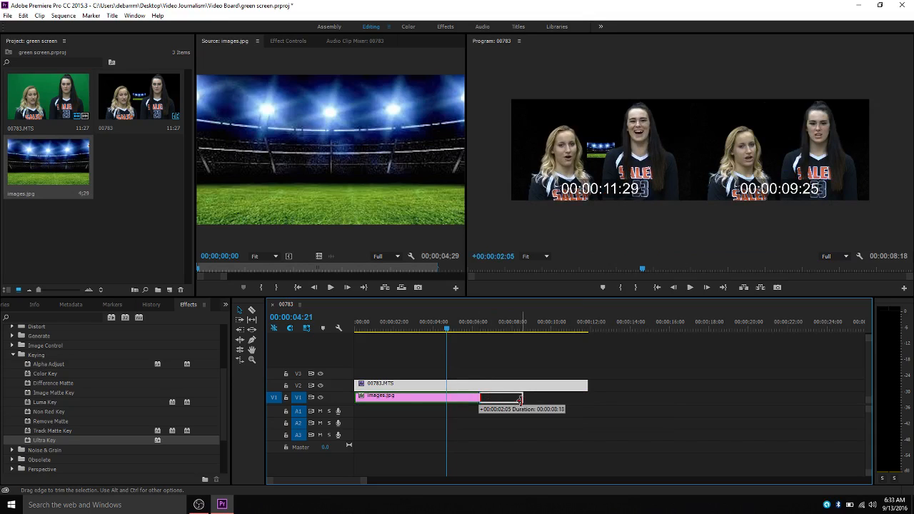
left_click_drag(520, 401, 587, 400)
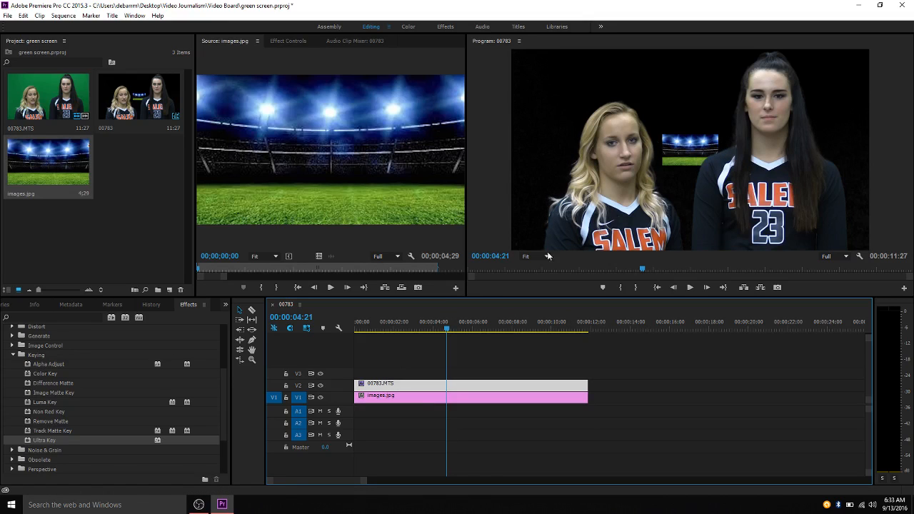
Try Scale to Frame Size on the images.jpg clip on track V1, and undo the scaling.
left_click(421, 398)
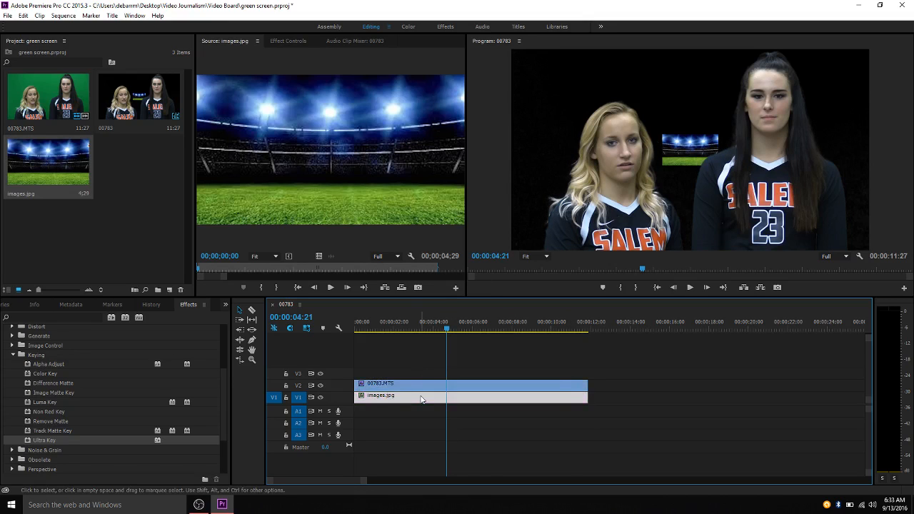
right_click(421, 400)
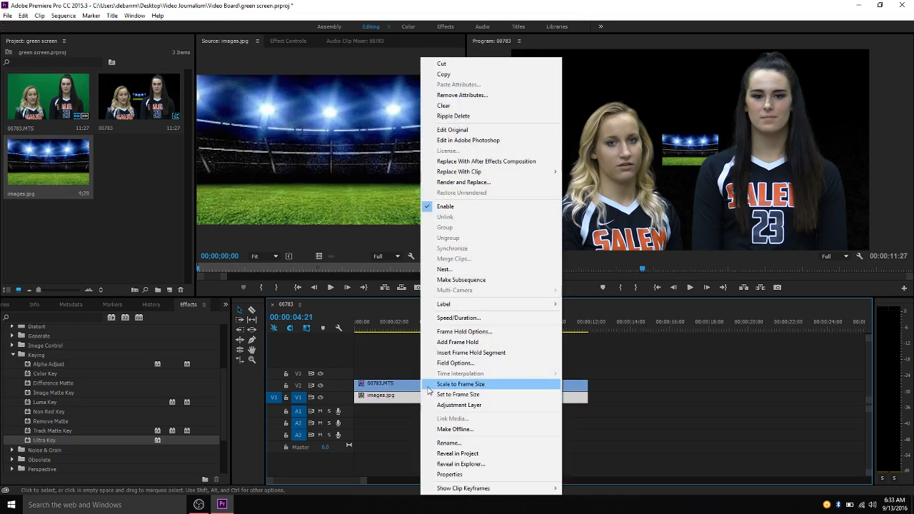
left_click(426, 395)
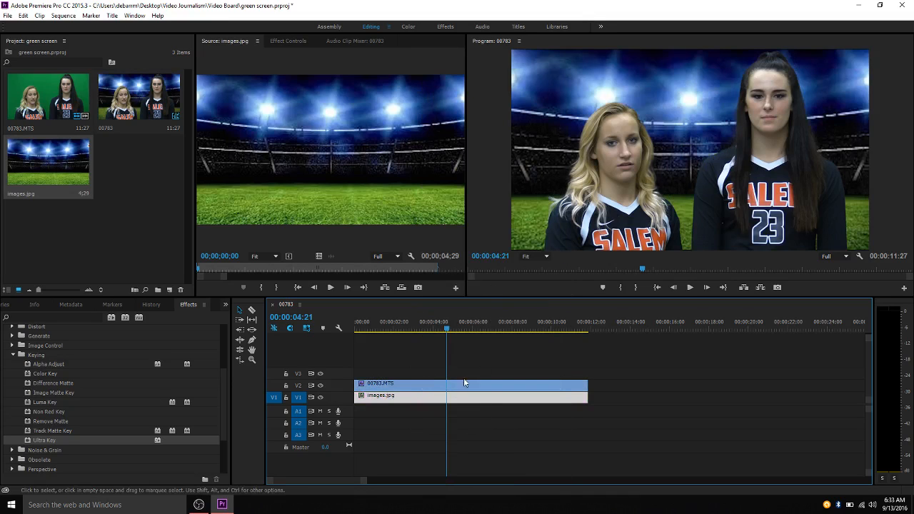
right_click(425, 401)
left_click(398, 400)
right_click(438, 401)
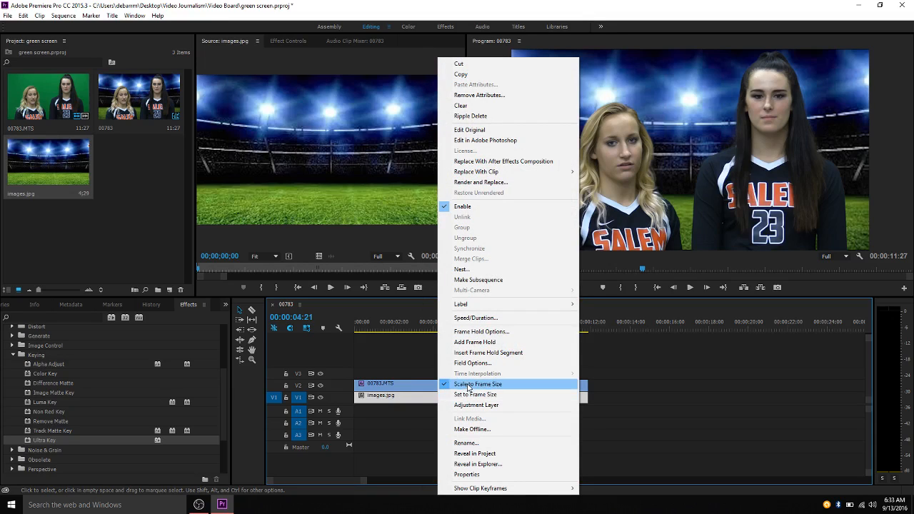
left_click(697, 391)
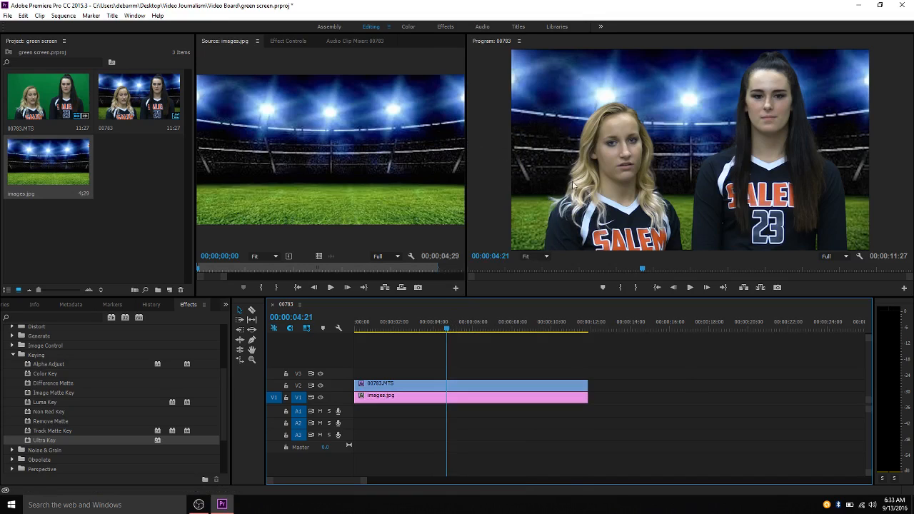
key("ctrl+z")
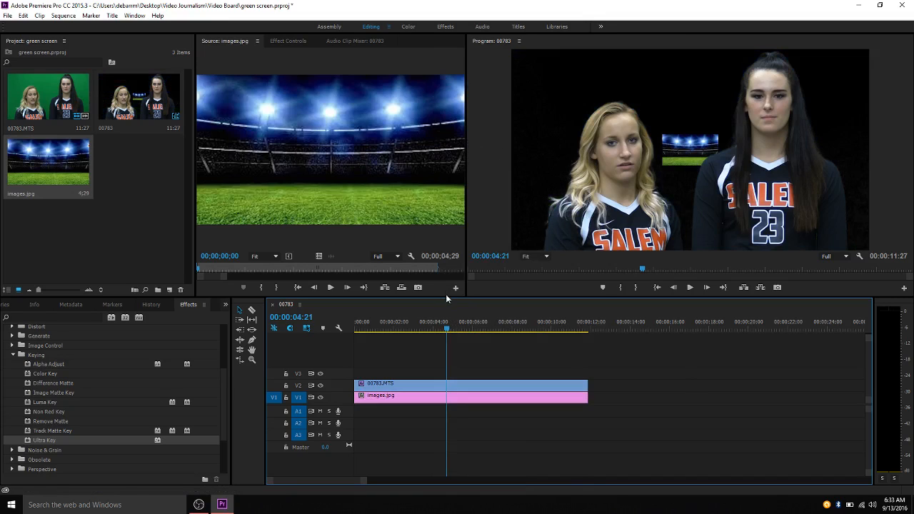
Set the Motion Scale of the images.jpg clip on track V1 to 656 to fill the frame.
left_click(448, 399)
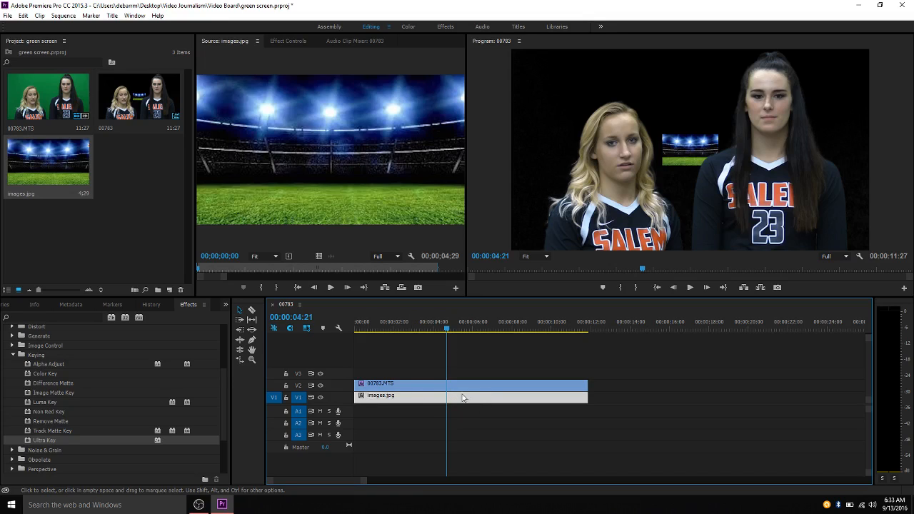
left_click(290, 40)
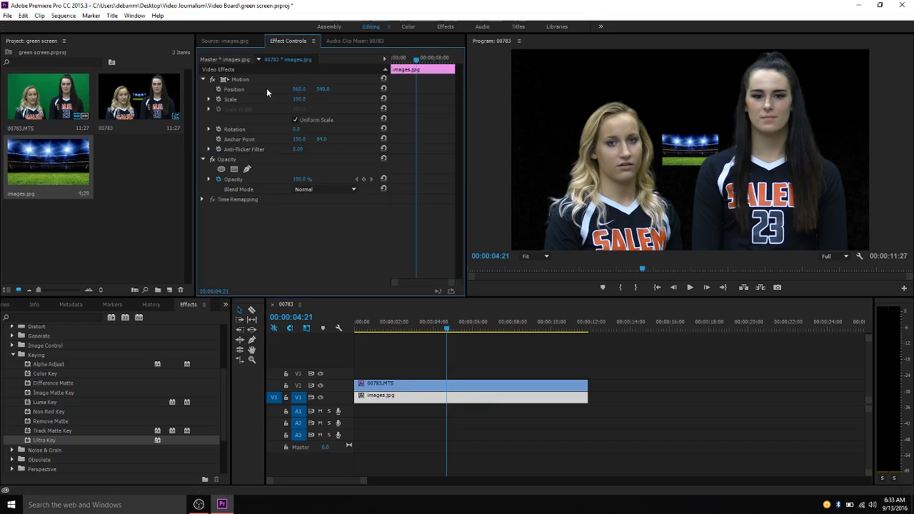
left_click(203, 80)
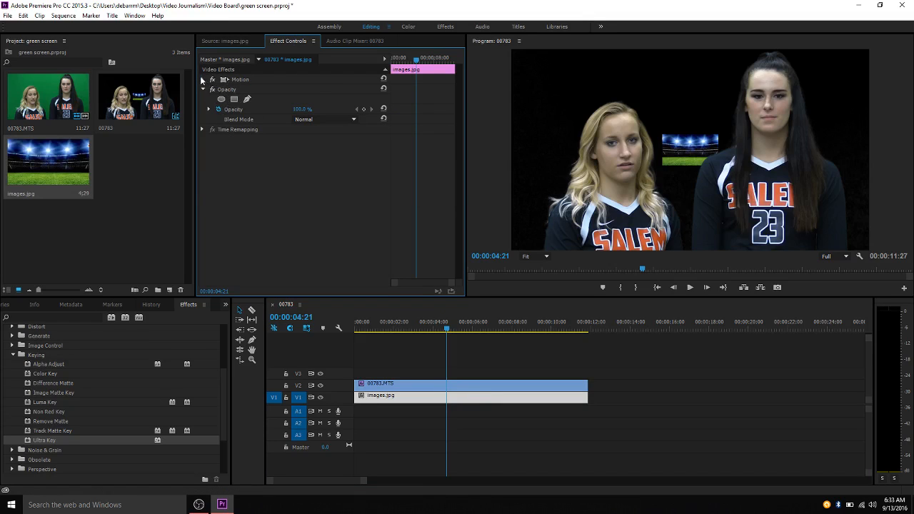
left_click(201, 80)
left_click(202, 80)
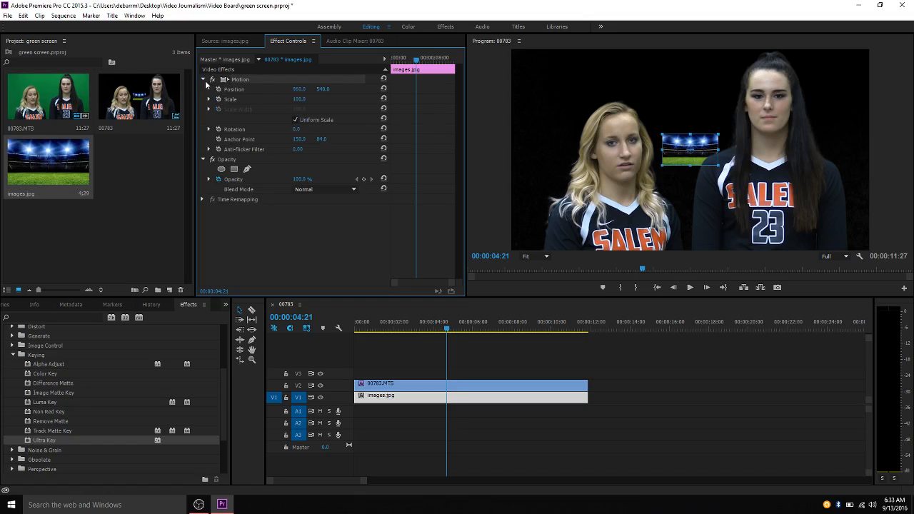
left_click_drag(298, 103, 393, 103)
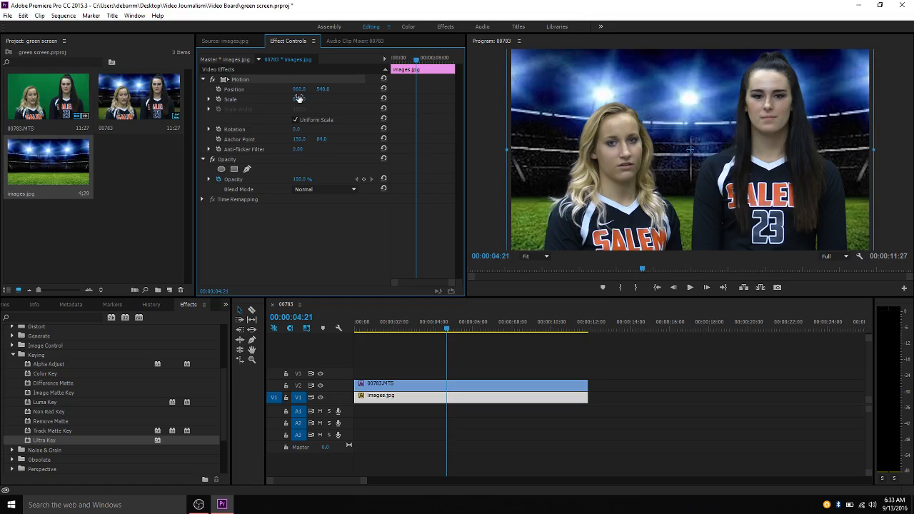
Try moving the stadium background horizontally and vertically in the frame, and reset its Position.
left_click_drag(298, 99, 285, 98)
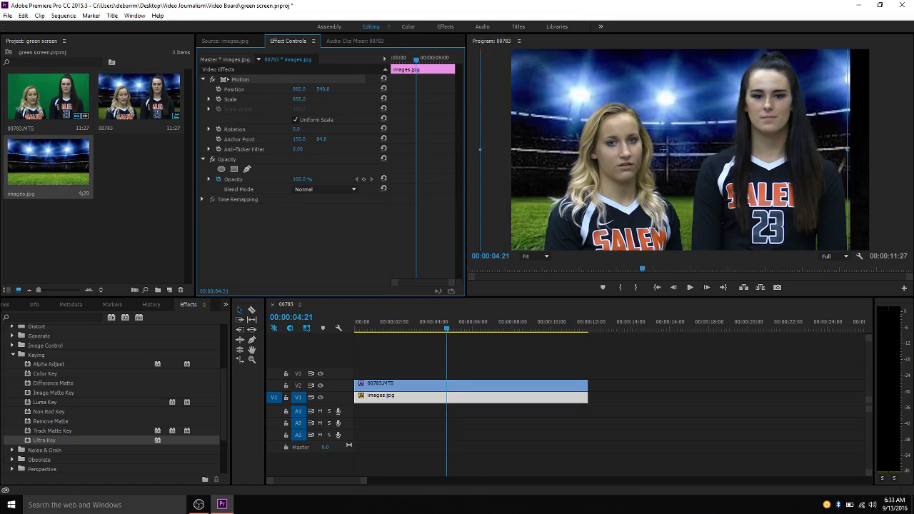
left_click_drag(662, 150, 691, 150)
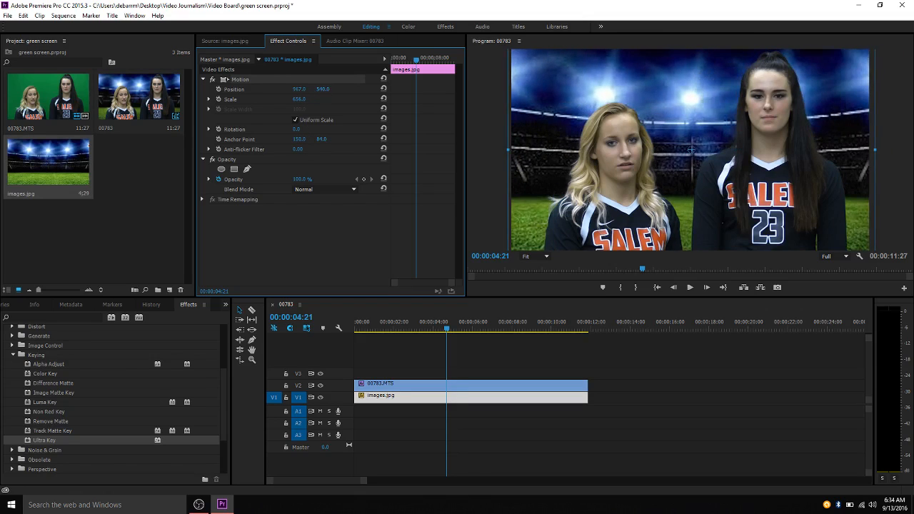
left_click_drag(325, 89, 326, 89)
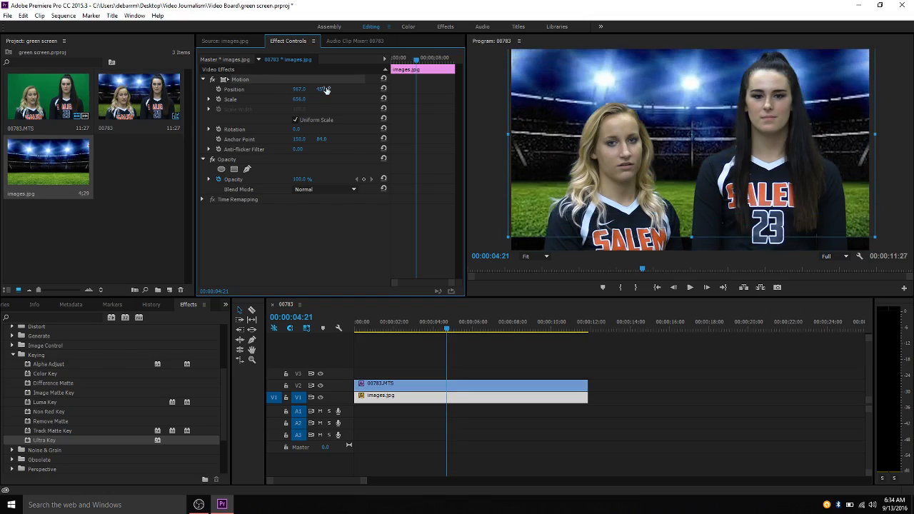
left_click(383, 89)
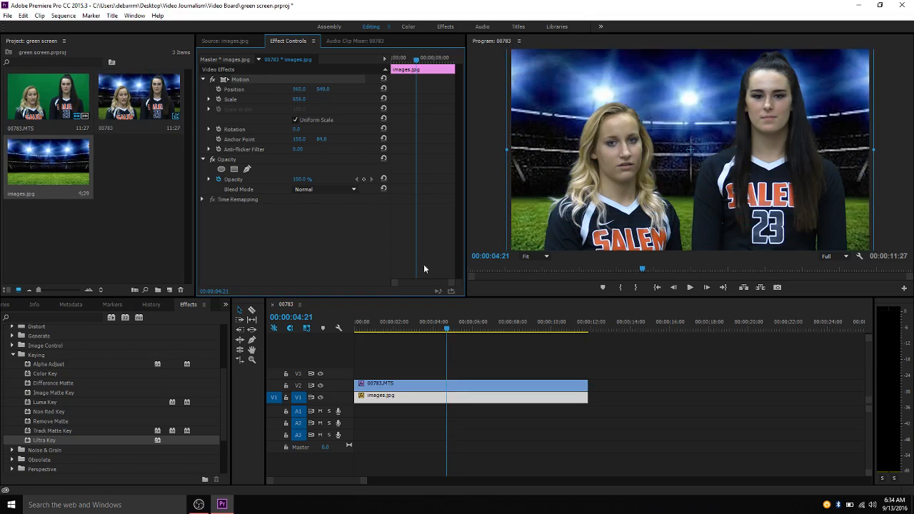
Return the playhead to the sequence start and review the effect settings of the 00783.MTS clip and the images.jpg clip.
key("Home")
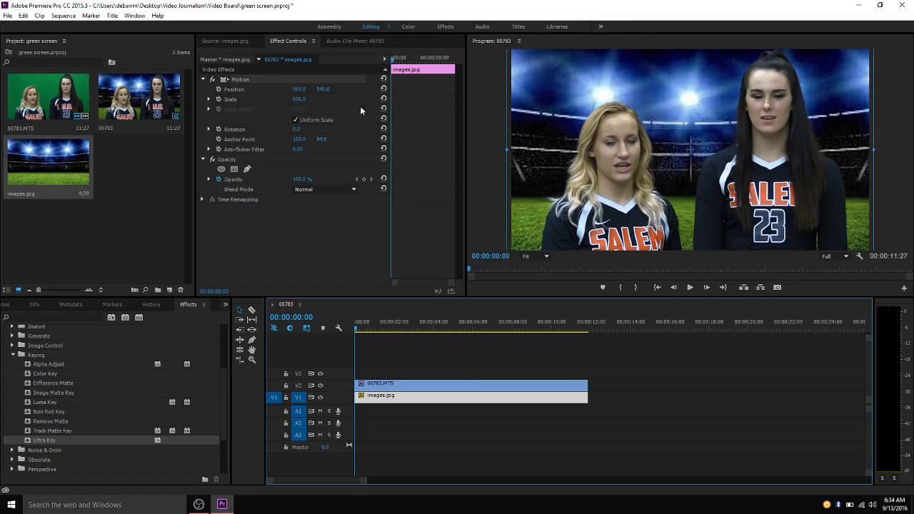
left_click(456, 388)
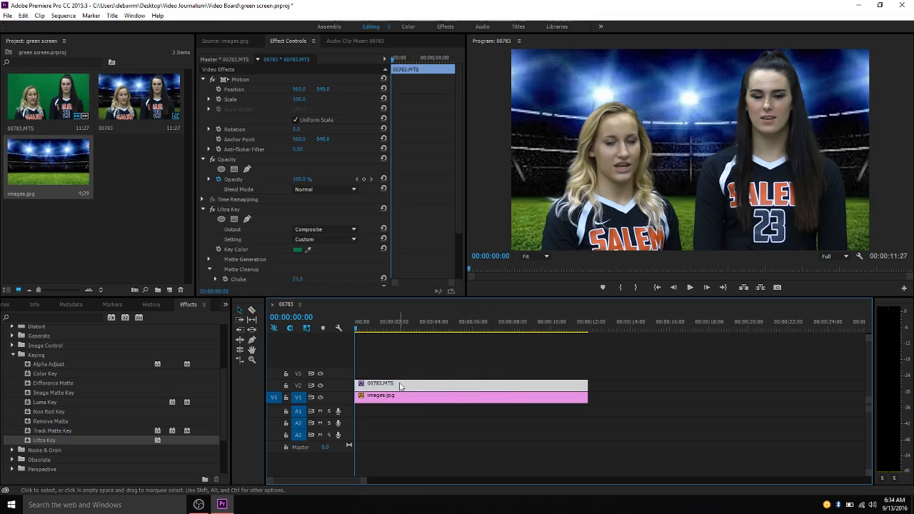
left_click(421, 399)
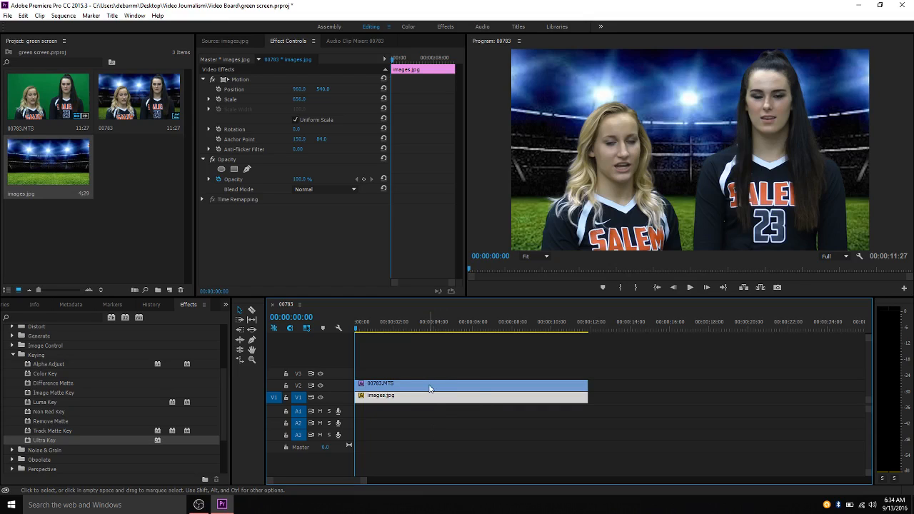
Try a four-point polygon mask on the Ultra Key effect of the 00783.MTS clip, and undo the mask.
left_click(485, 389)
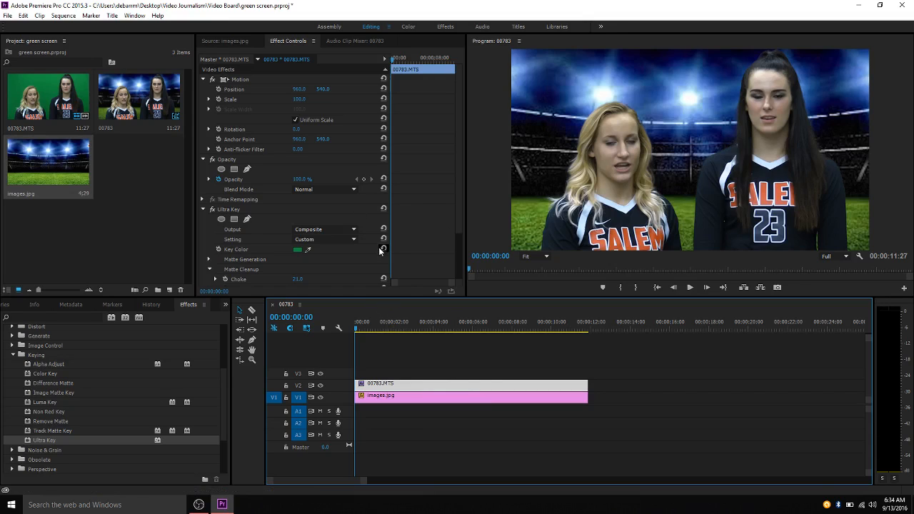
left_click(291, 41)
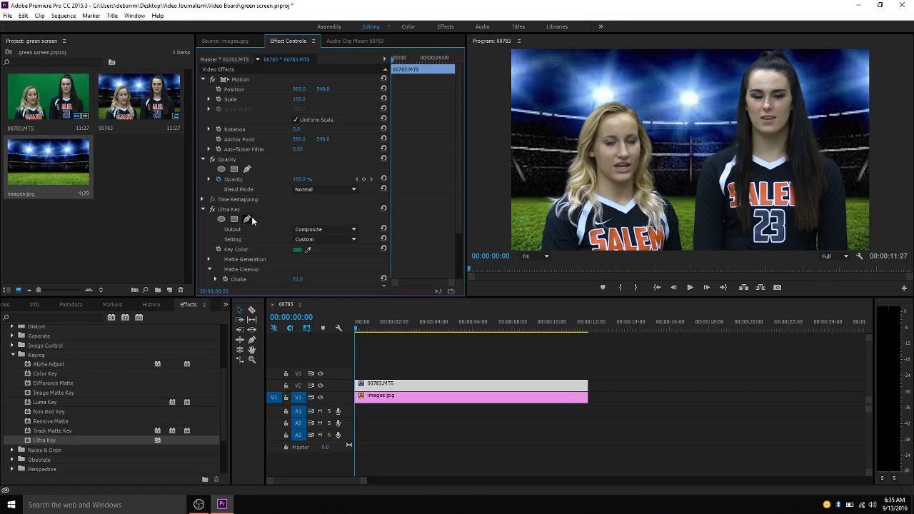
left_click(203, 209)
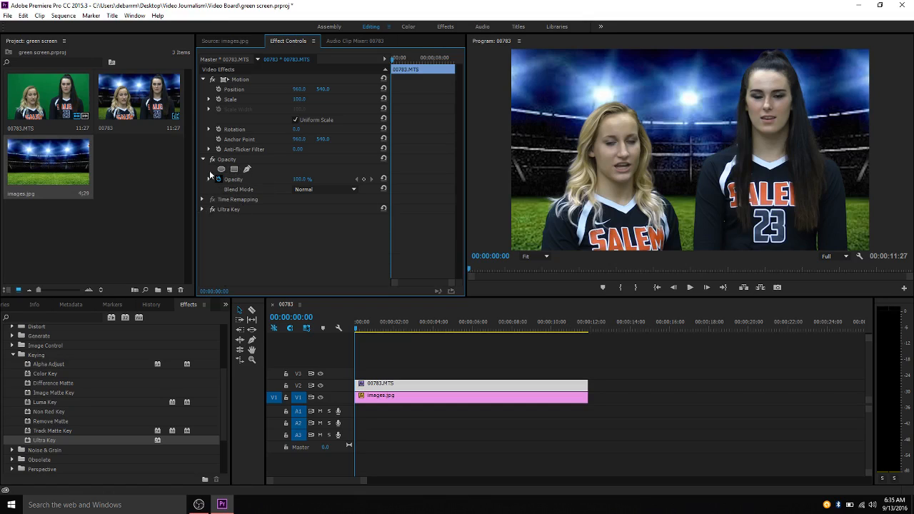
left_click(203, 209)
left_click(233, 219)
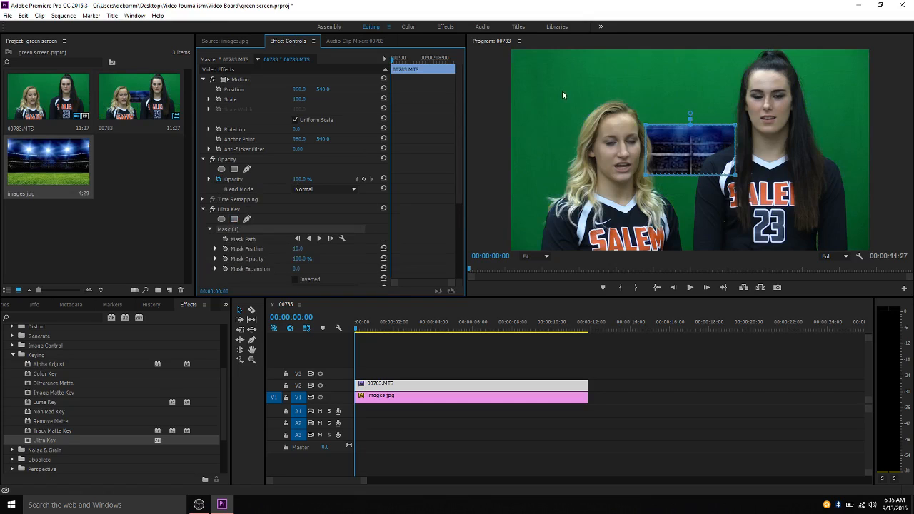
left_click_drag(688, 148, 627, 147)
key("ctrl+z")
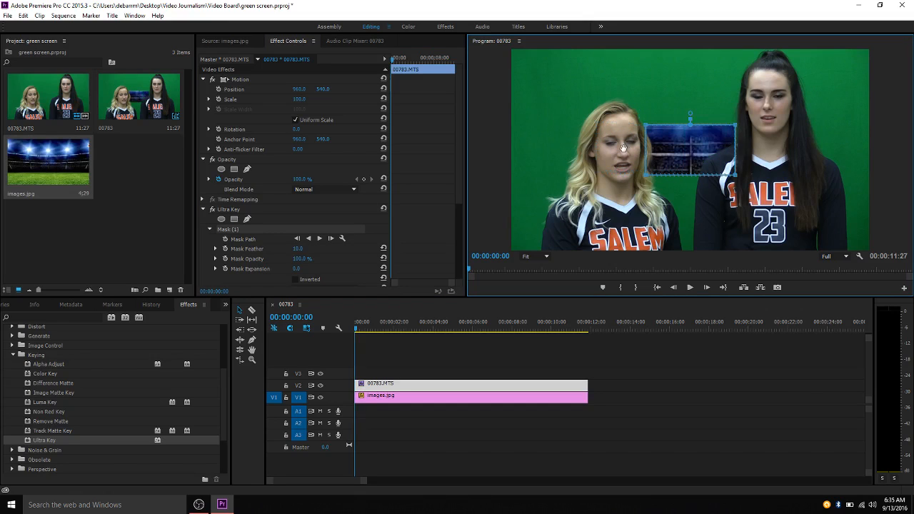
key("ctrl+z")
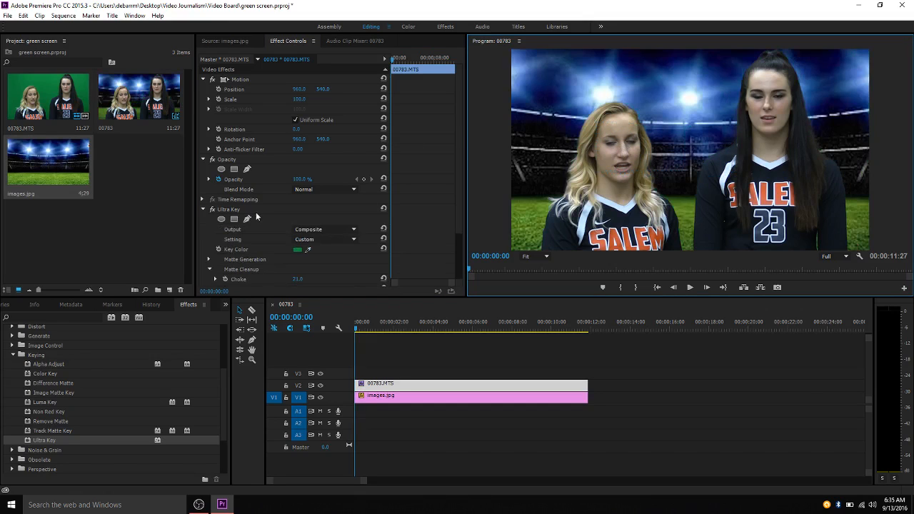
Create a four-point polygon Opacity mask on the 00783.MTS clip and reshape it around the blonde player's head.
left_click(203, 209)
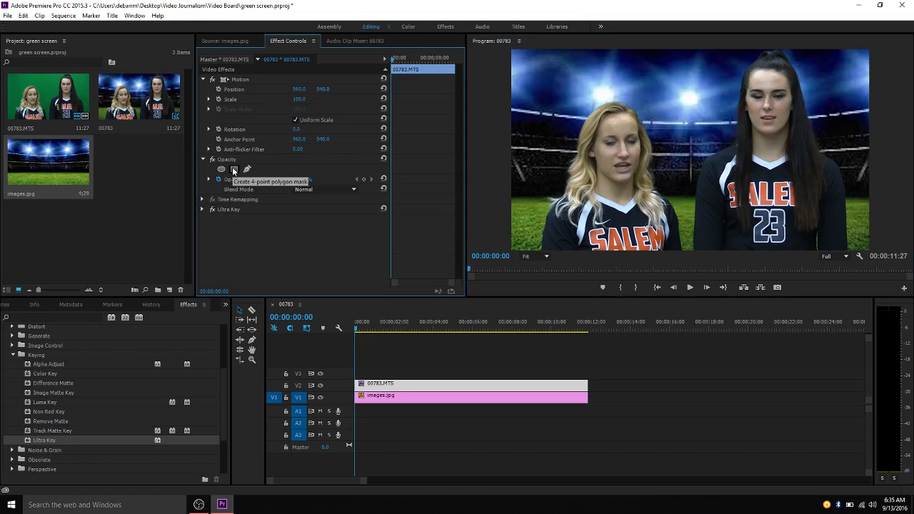
left_click(234, 170)
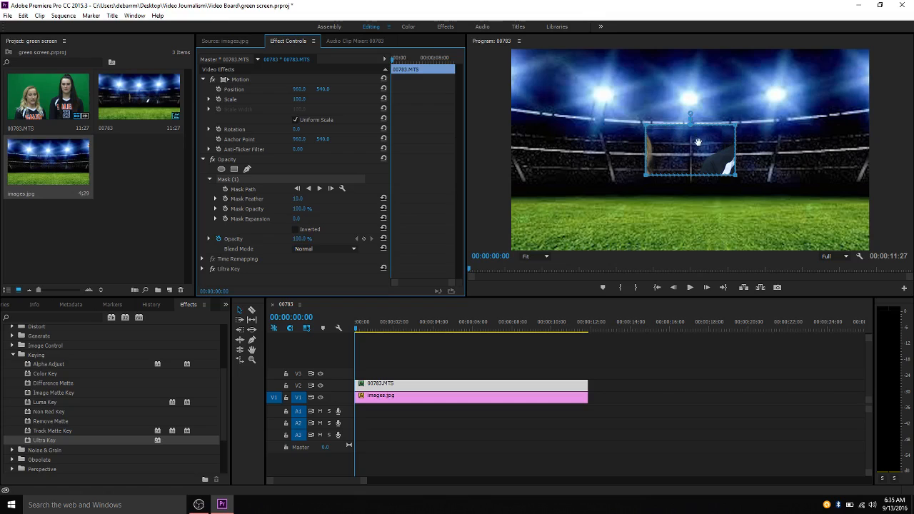
left_click_drag(671, 138, 550, 74)
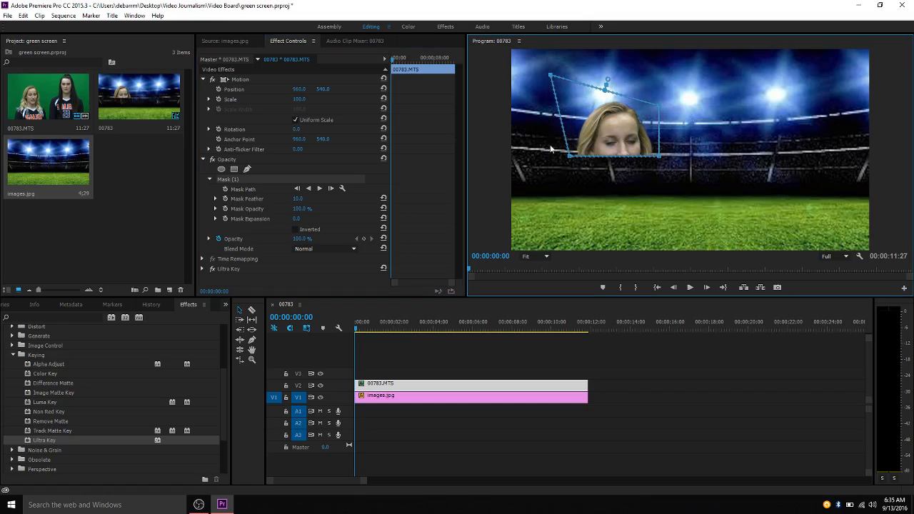
left_click_drag(571, 160, 559, 191)
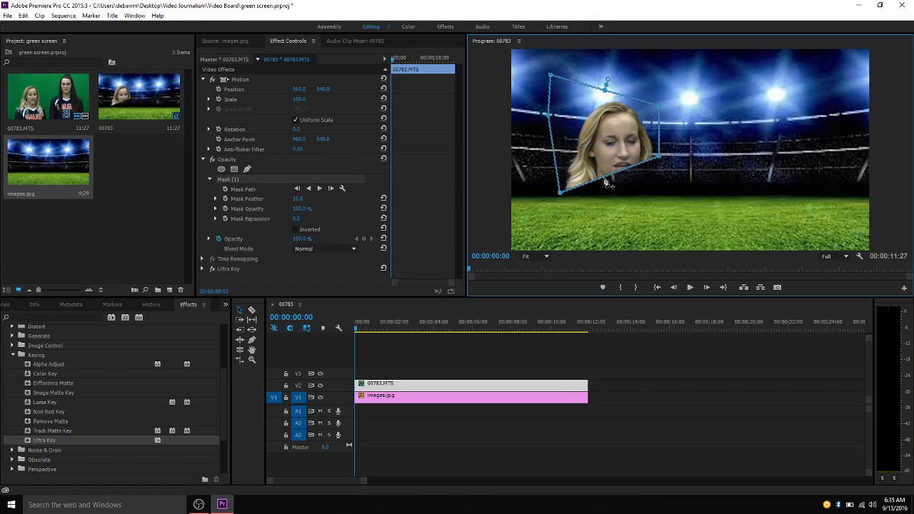
left_click_drag(614, 175, 677, 209)
left_click_drag(659, 156, 692, 143)
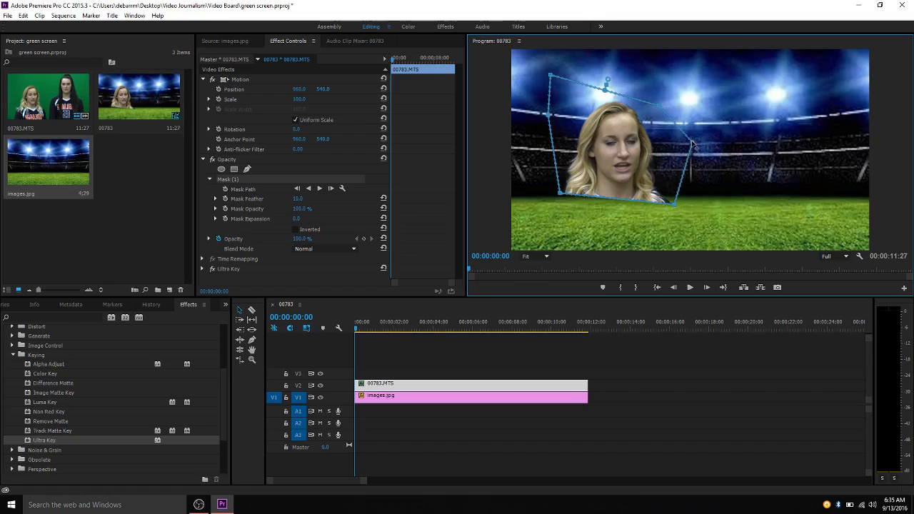
left_click_drag(659, 106, 650, 110)
left_click_drag(550, 74, 564, 98)
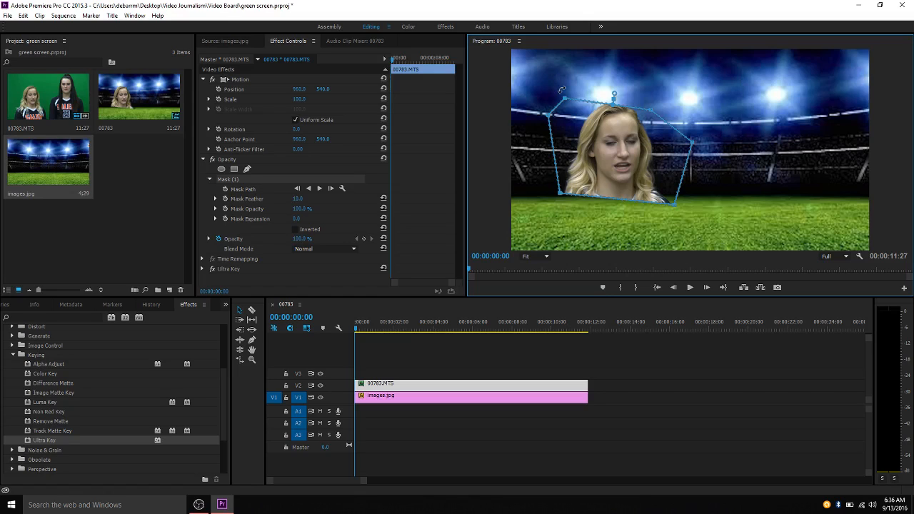
Try rotating the polygon mask around the blonde player's head and pull its upper edge above her hair.
left_click_drag(561, 90, 547, 141)
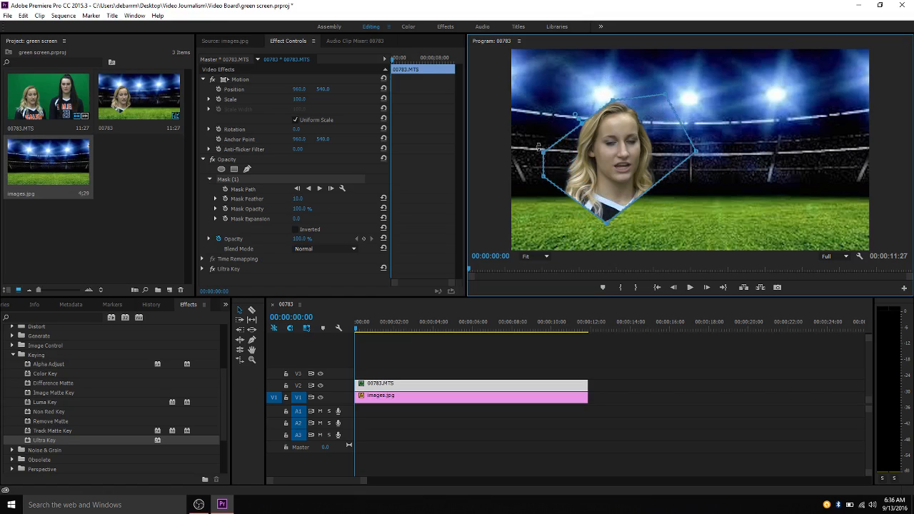
left_click_drag(539, 147, 591, 138)
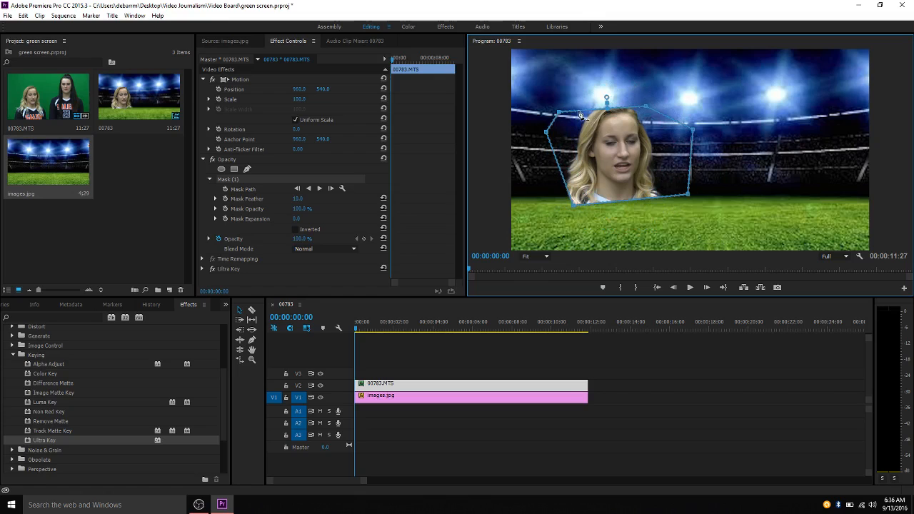
left_click_drag(578, 111, 635, 78)
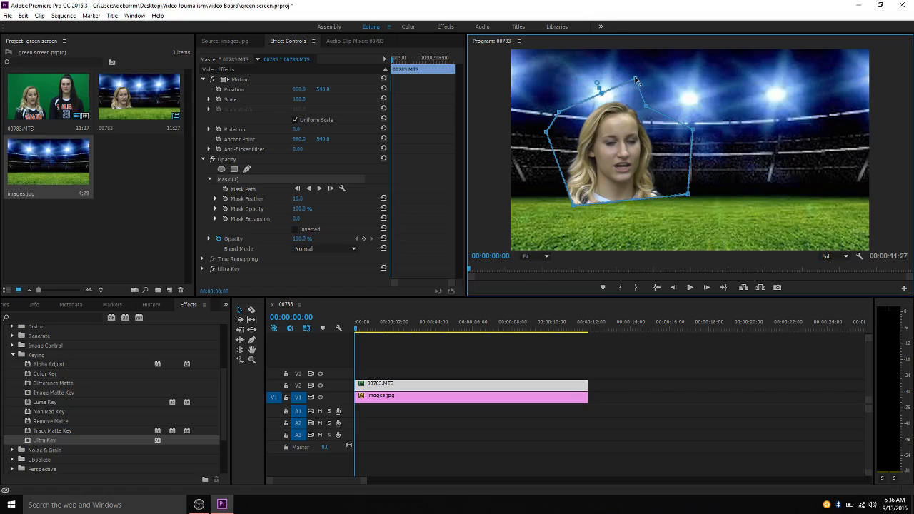
Play a short preview of the masked footage and delete the polygon mask from Opacity.
left_click(231, 180)
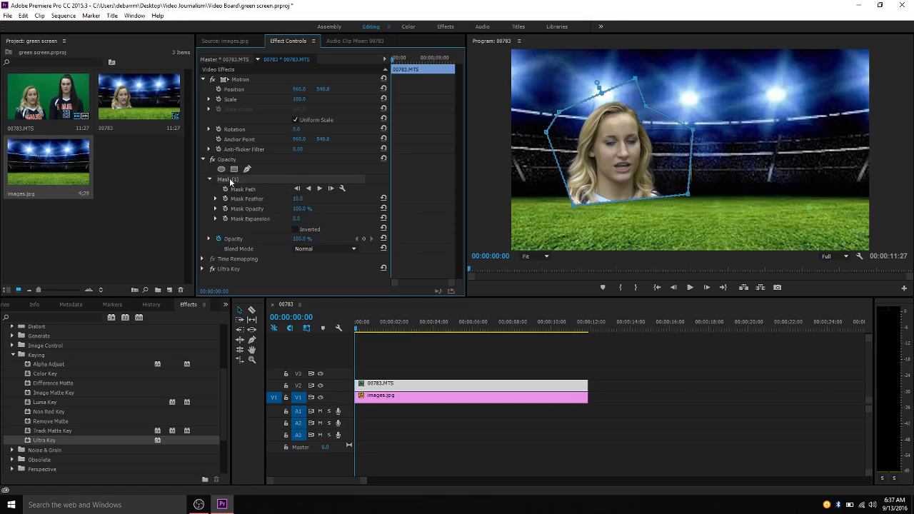
key("space")
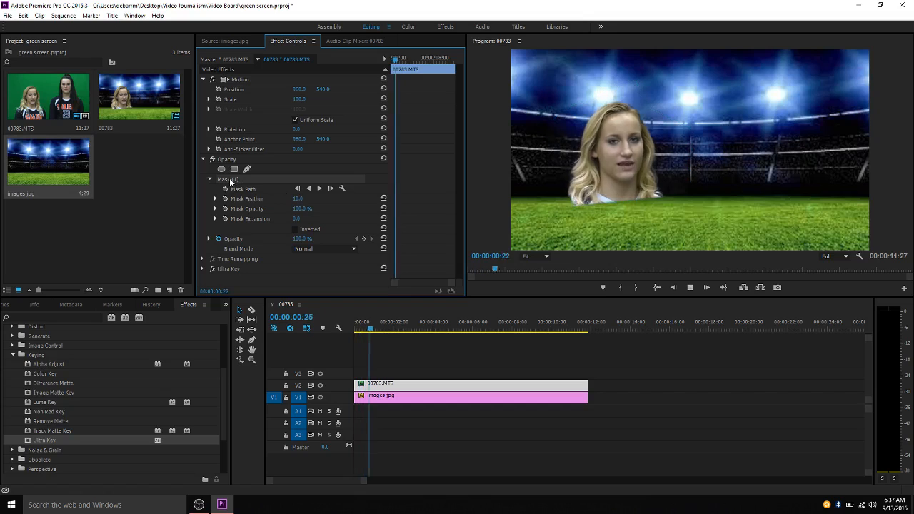
key("space")
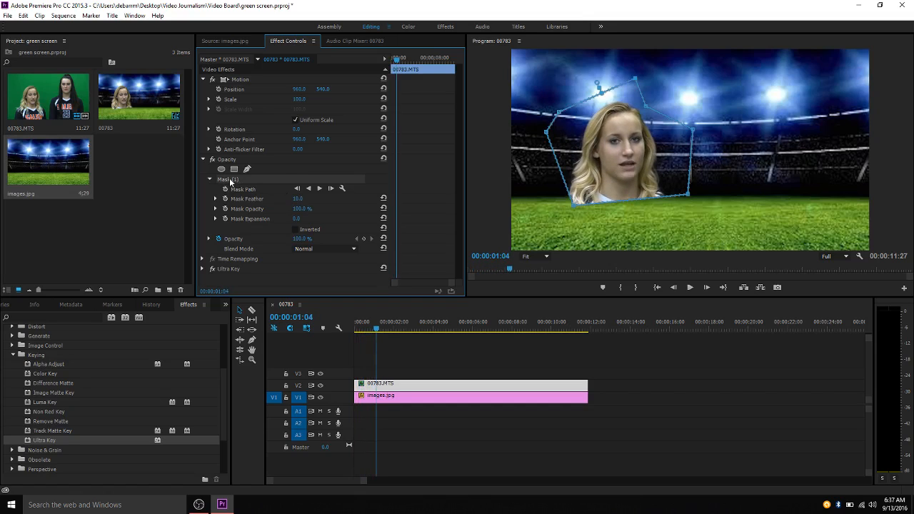
key("Delete")
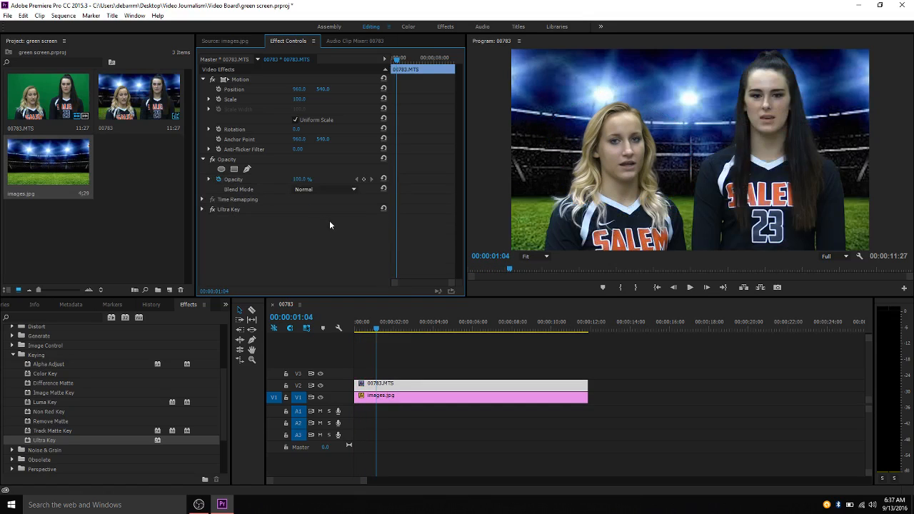
Start a free-draw Opacity mask on the 00783.MTS clip, with points at both sides of the blonde player's hair and below her chin.
left_click(247, 169)
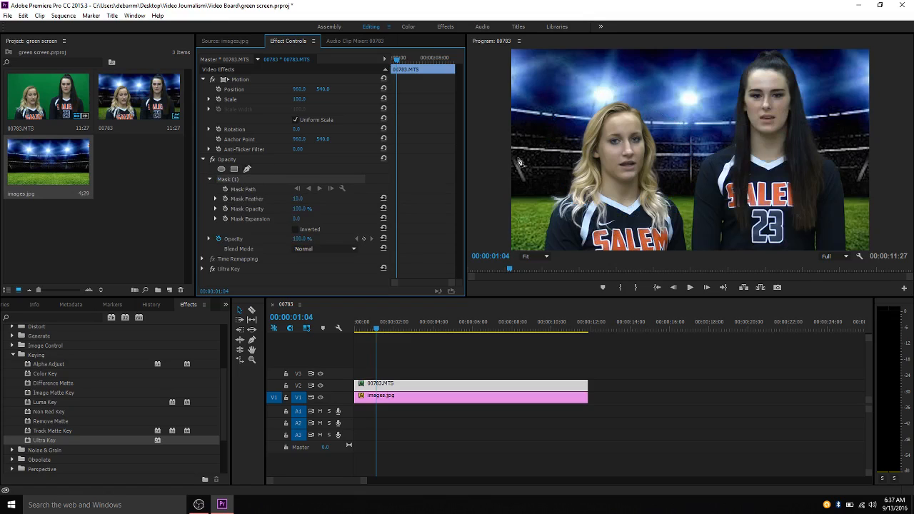
left_click(573, 181)
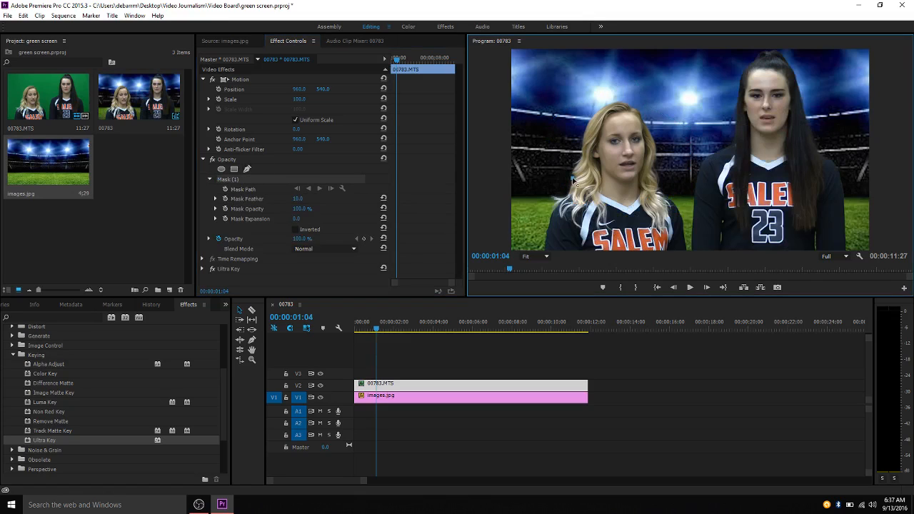
left_click(625, 207)
left_click_drag(651, 187, 657, 178)
left_click_drag(652, 170, 652, 172)
left_click_drag(625, 193, 639, 190)
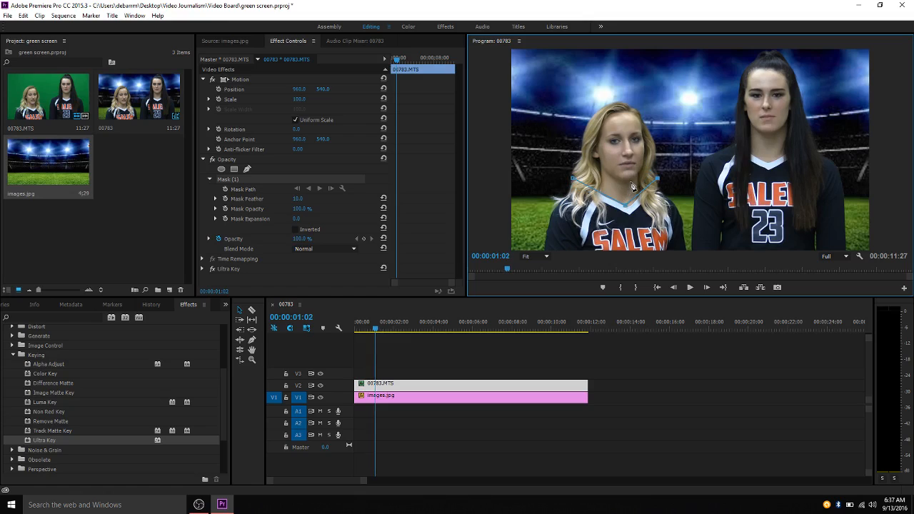
Continue the free-draw mask path up and over the blonde player's hair and close it at its first point.
key("Right")
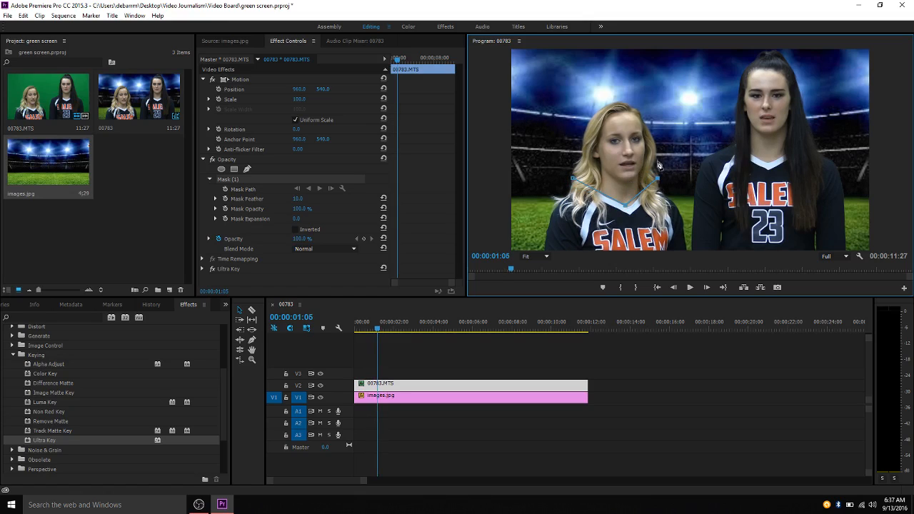
left_click(656, 147)
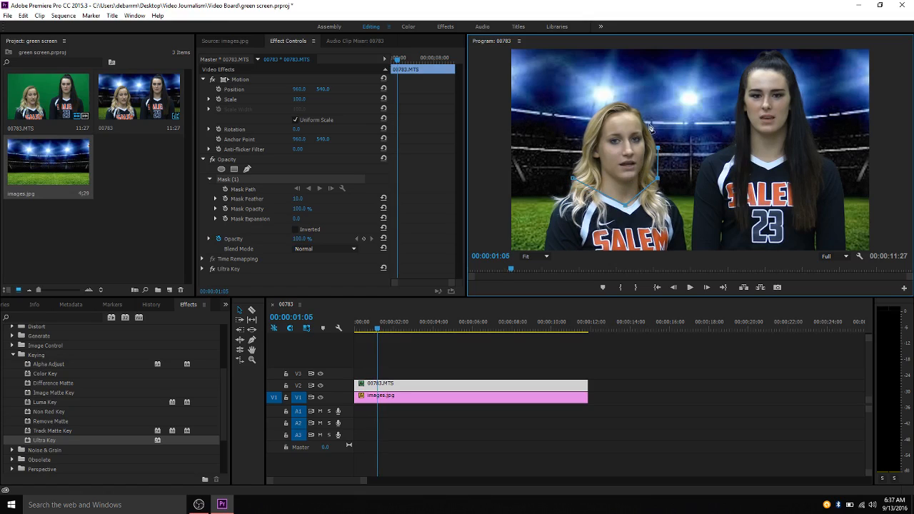
left_click(647, 122)
left_click(637, 107)
left_click(619, 98)
left_click(600, 106)
left_click(583, 125)
left_click(581, 148)
left_click(572, 180)
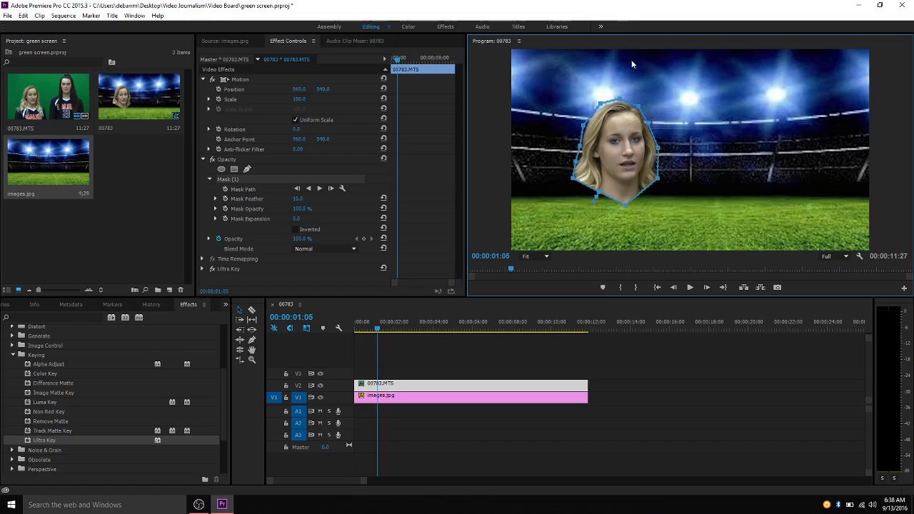
Invert the head-shaped Opacity mask so it cuts the blonde player's head out of the footage.
left_click(297, 232)
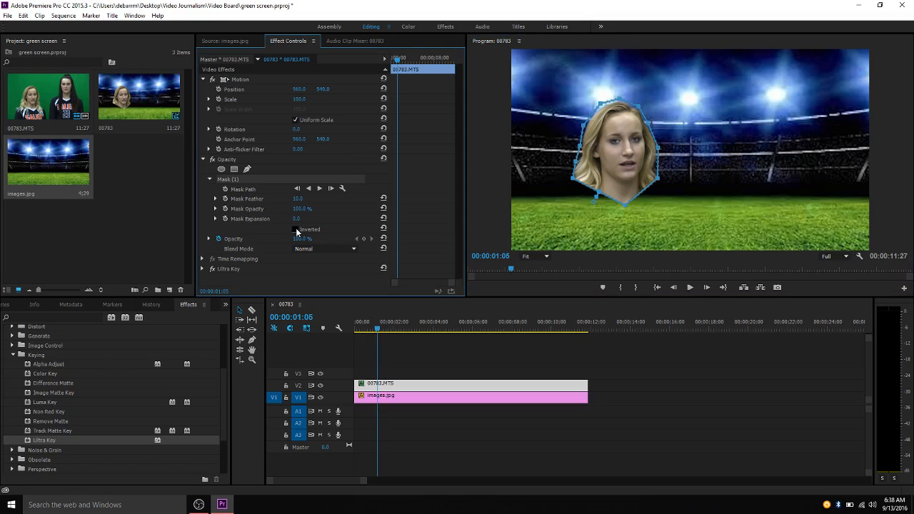
left_click(297, 229)
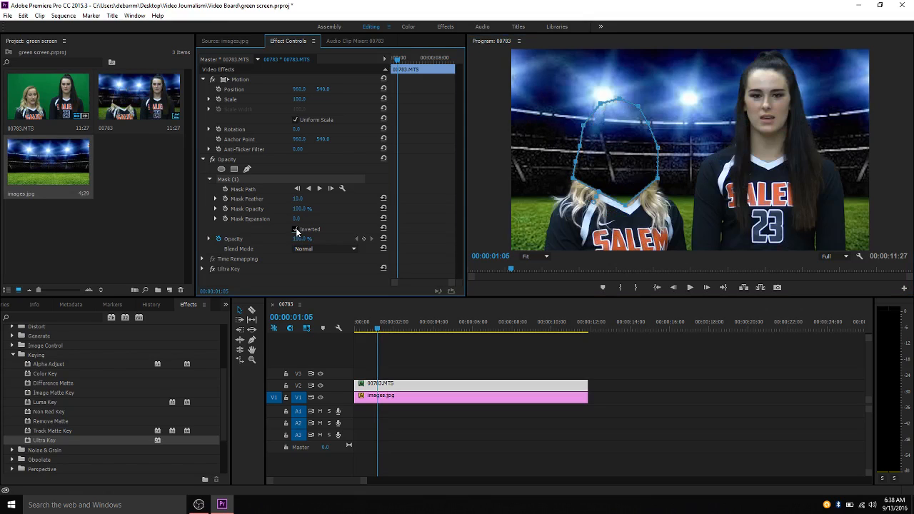
left_click(627, 207)
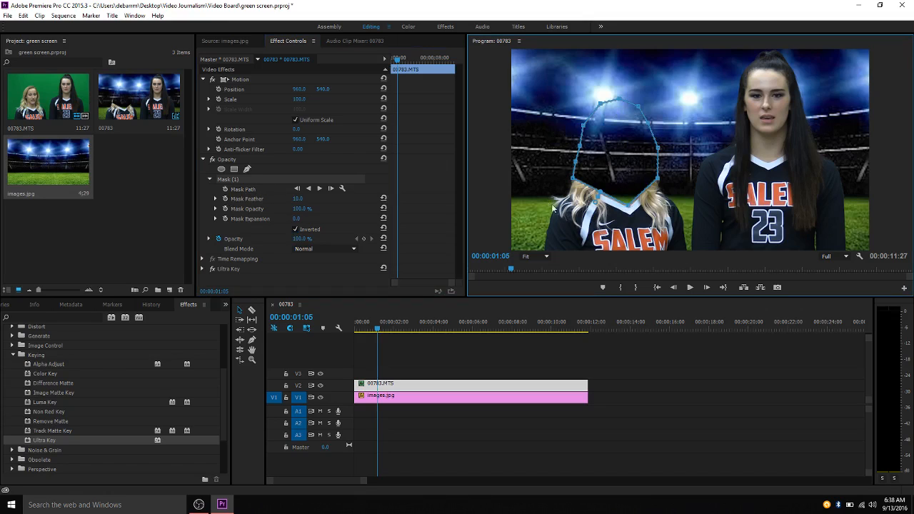
Move the playhead to 00:00:03:05 and turn on Mask Path keyframing for the Opacity mask.
left_click_drag(377, 329, 411, 333)
key("space")
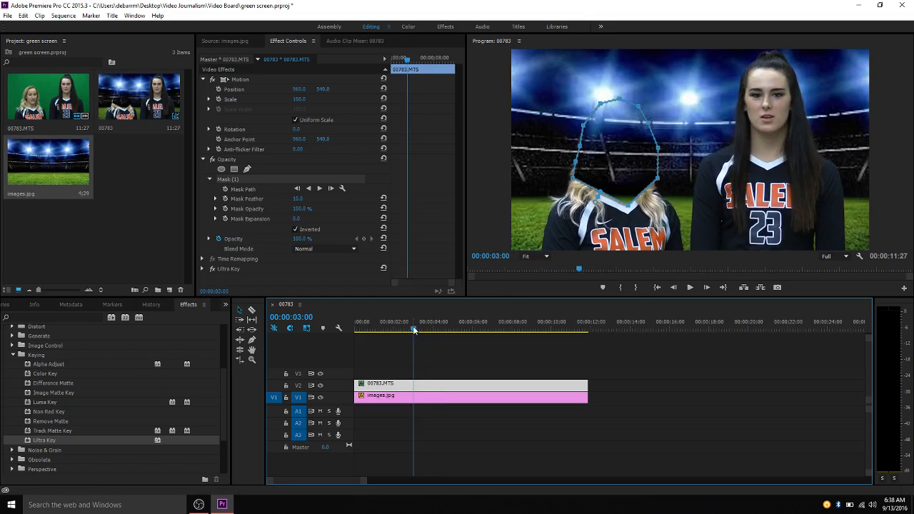
mouse_move(414, 333)
left_mouse_down()
mouse_move(425, 334)
mouse_move(417, 332)
left_mouse_up()
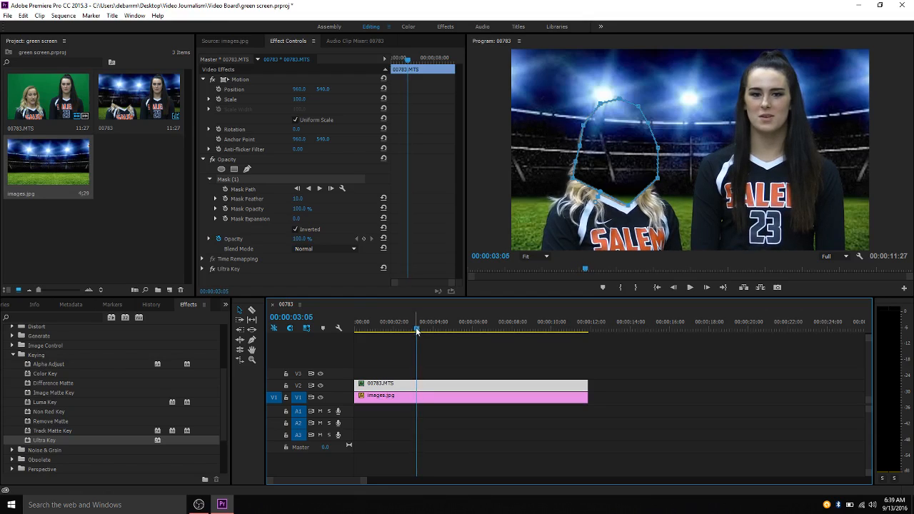
left_click(225, 189)
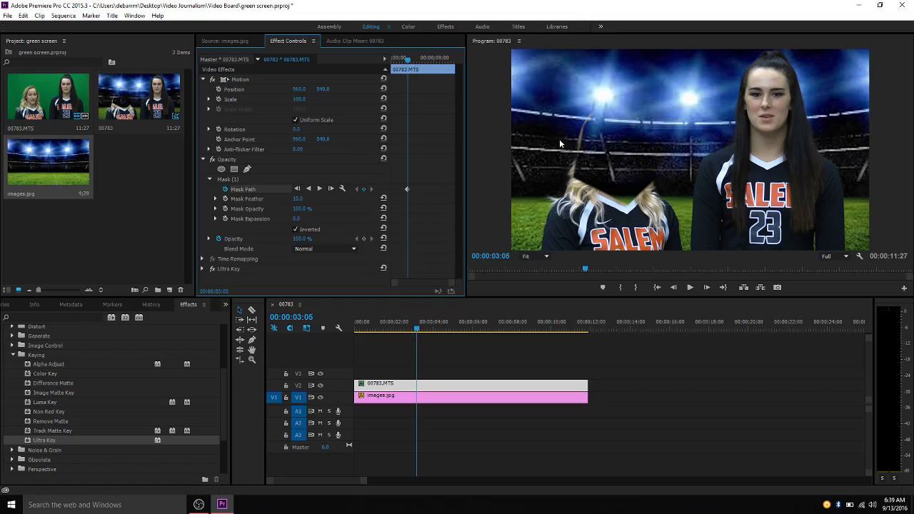
key("ctrl+s")
Select the Opacity mask and pull its left-side points outward to cover the stray hair beside the hidden head at 00:00:03:05.
left_click(232, 179)
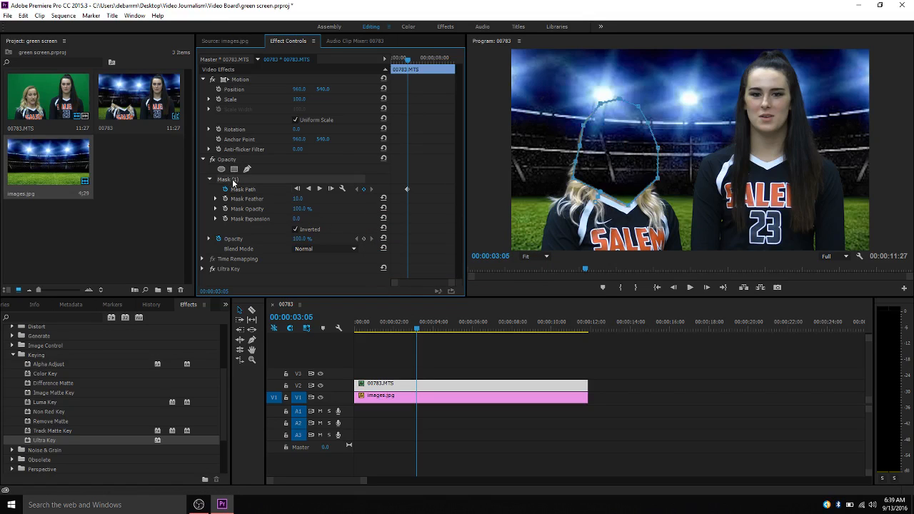
left_click(243, 191)
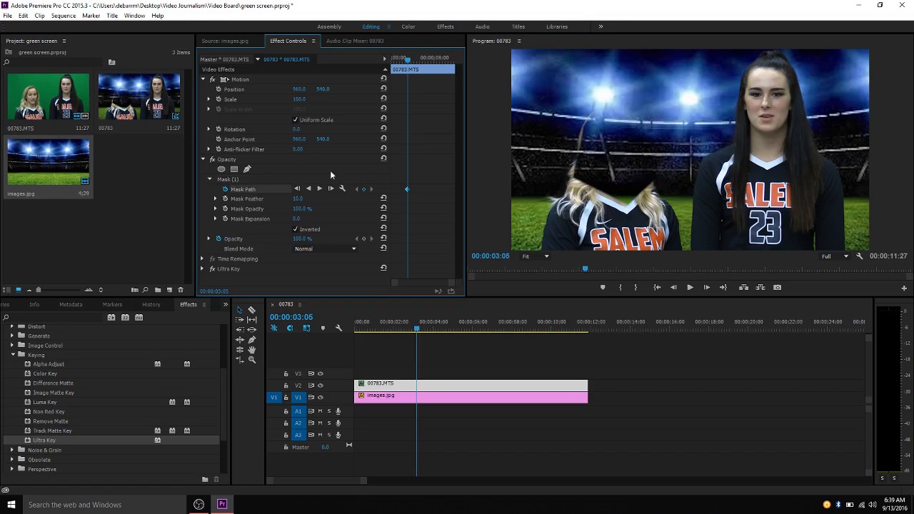
left_click(231, 179)
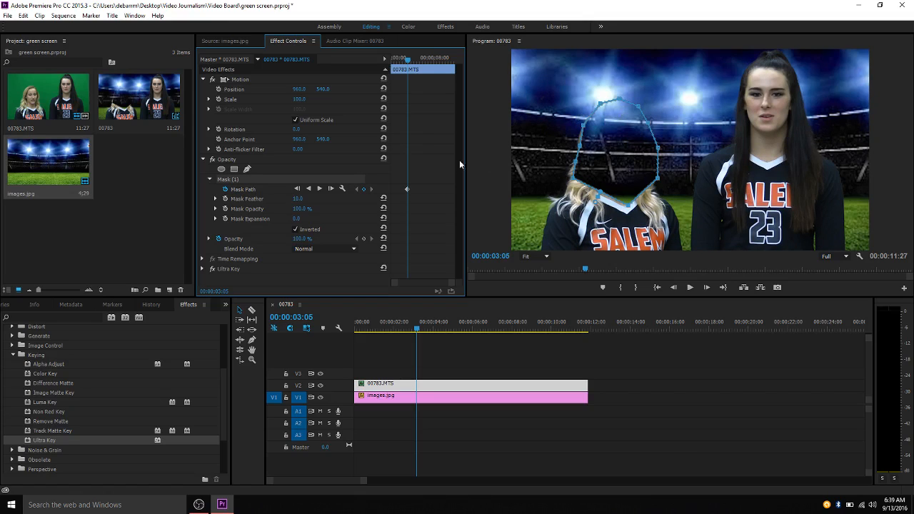
left_click(578, 150)
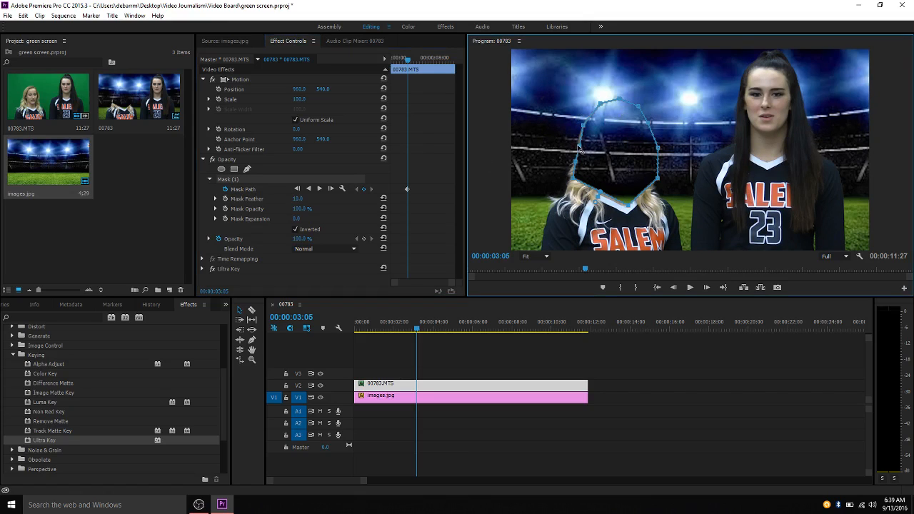
left_click_drag(576, 163, 567, 178)
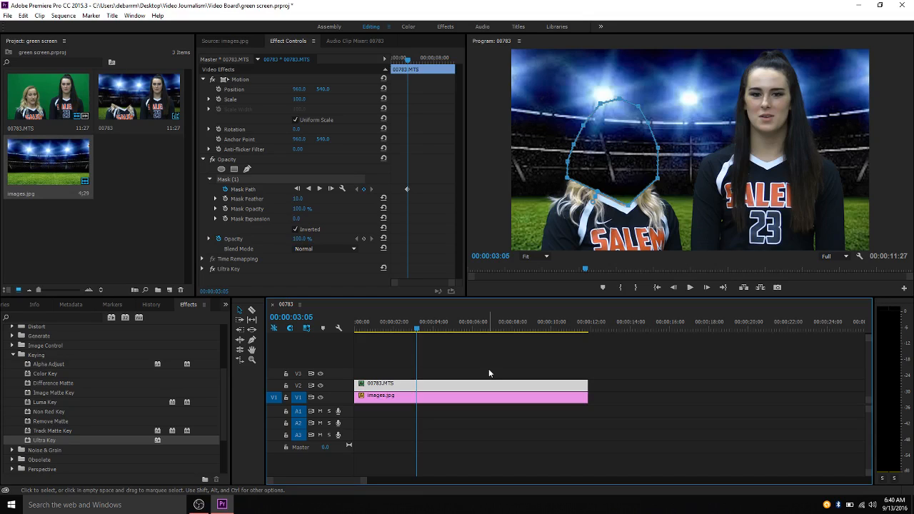
Advance to 00:00:03:07 and adjust the mask's upper-left point, adding a Mask Path keyframe.
key("Right")
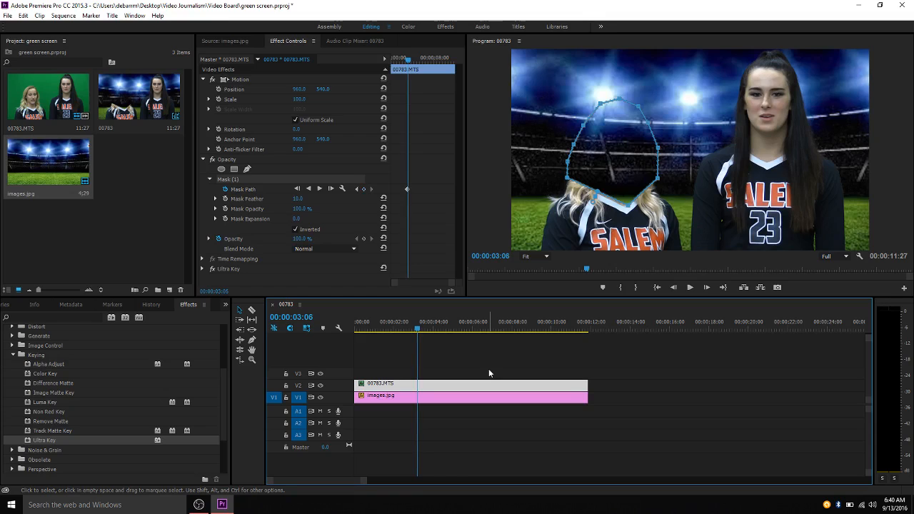
key("Right")
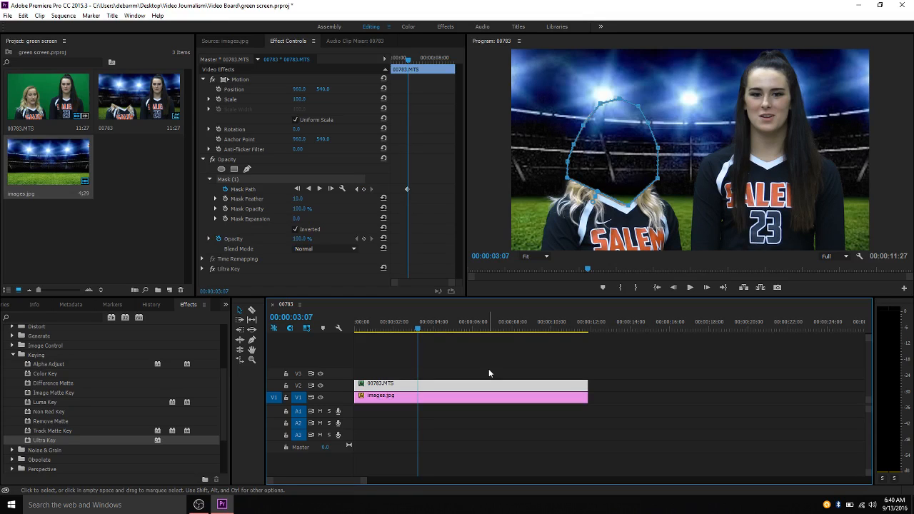
left_click(583, 125)
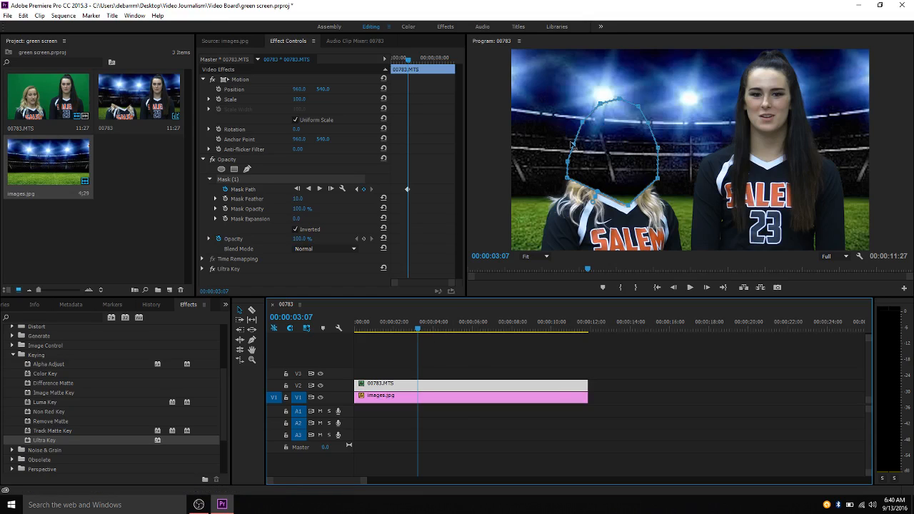
left_click(581, 123)
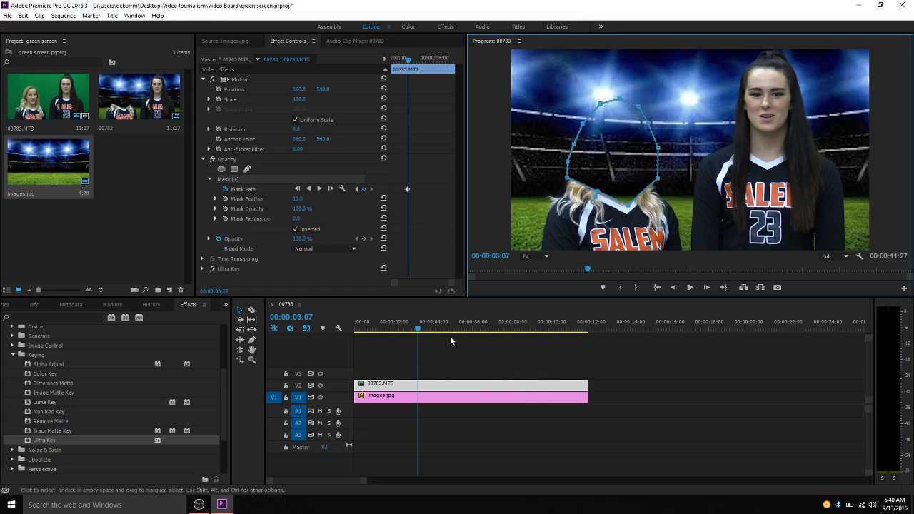
Step through the frames to 00:00:03:10 and move the mask's upper-left point slightly outward there.
left_click(401, 312)
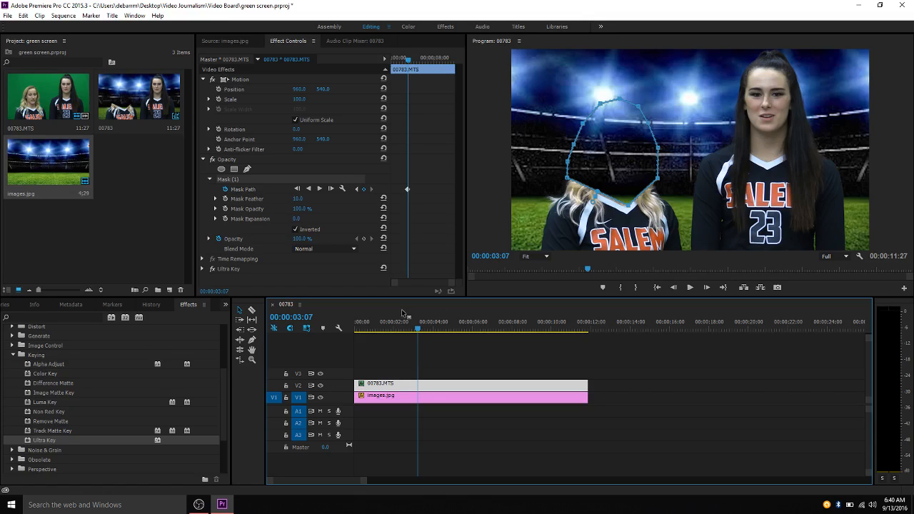
key("Right")
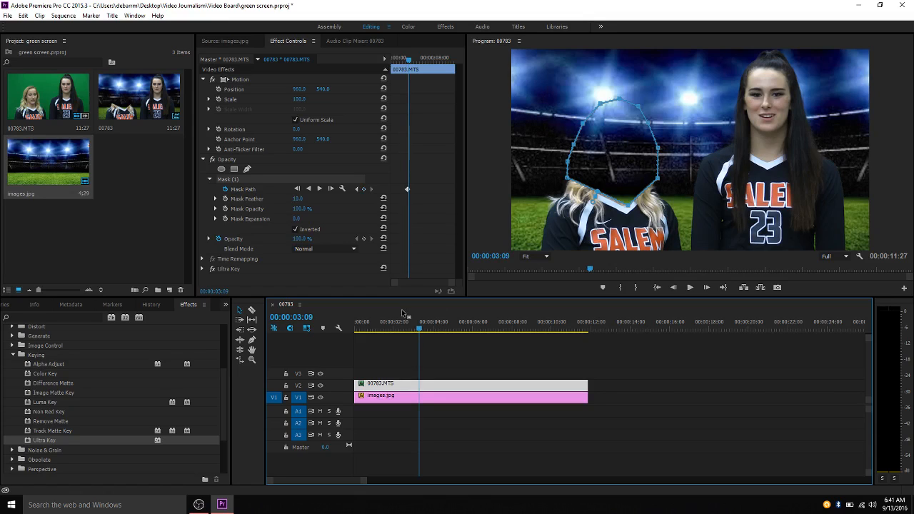
key("Right")
key("Right")
key("Left")
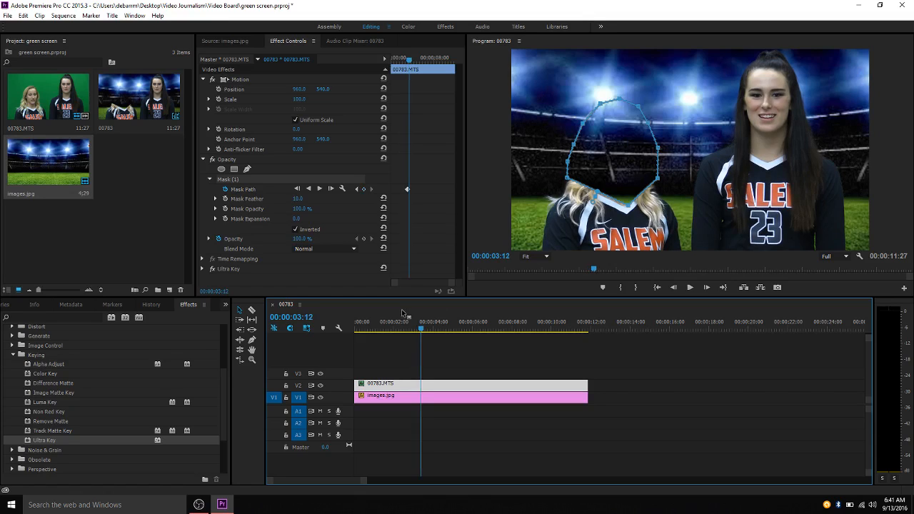
key("Left")
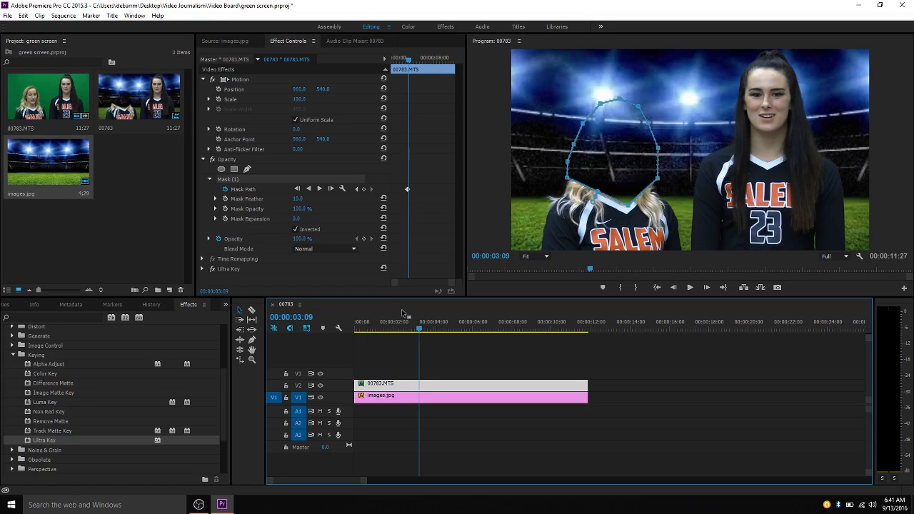
key("Right")
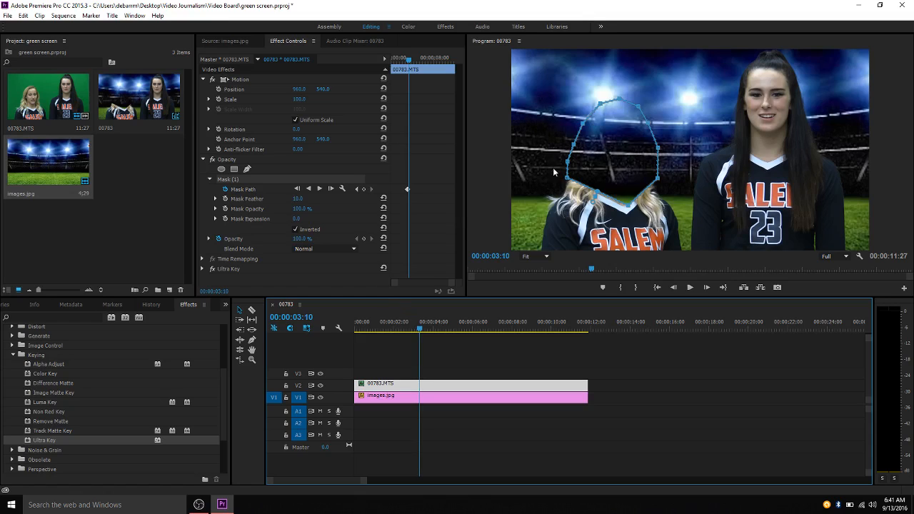
left_click(584, 127)
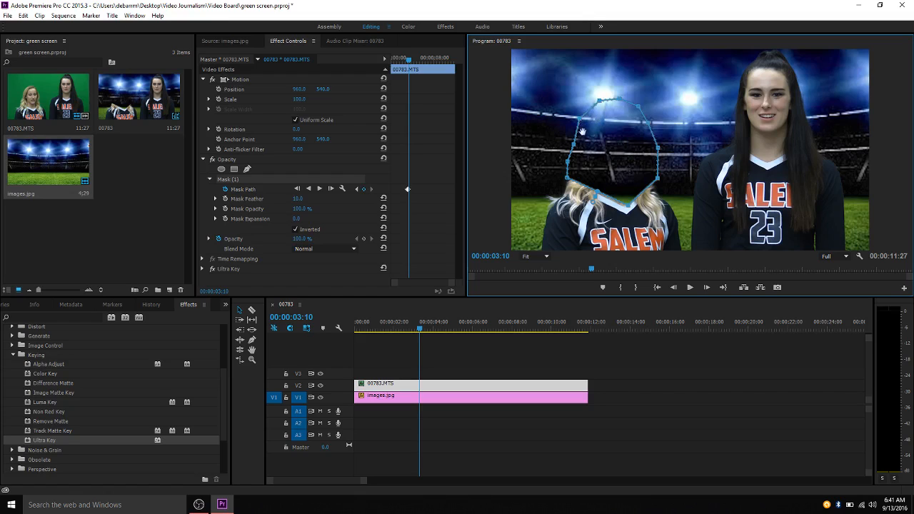
Step forward to 00:00:07:20, pull the mask's right-side point inward to add a Mask Path keyframe, and select that keyframe.
left_click(454, 309)
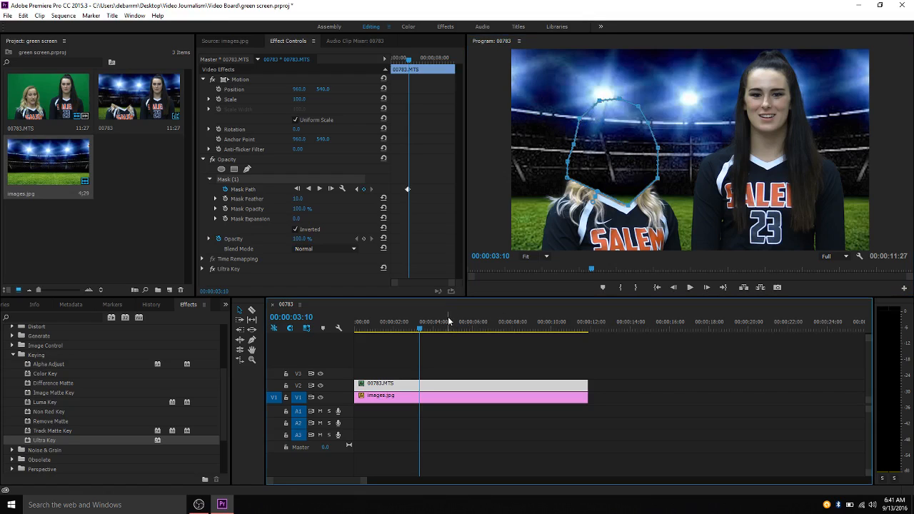
key("Right")
key("Right")
key("Right")
key("Right")
key("Right")
key("Right")
key("Right")
key("Right")
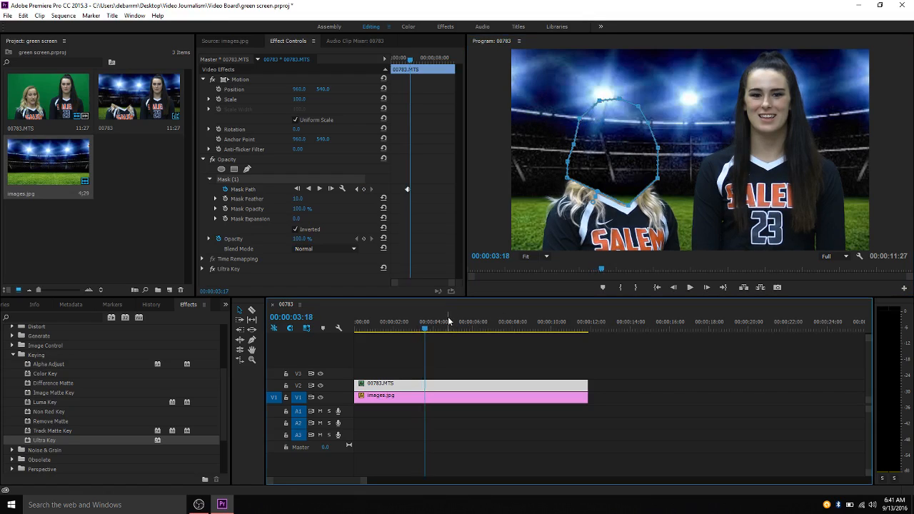
key("Right")
key("Right")
key("Right")
key("Right")
key("Right")
key("Right")
key("Right")
key("Right")
key("Right")
key("Right")
key("Right")
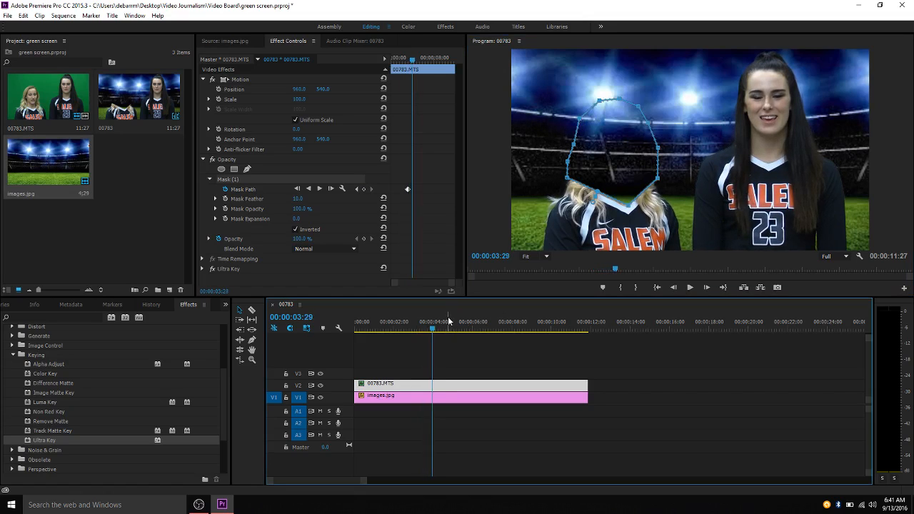
key("Right")
key("Right")
key("Right")
key("Right")
key("Right")
key("Right")
key("Right")
key("Right")
key("Right")
key("Right")
key("Right")
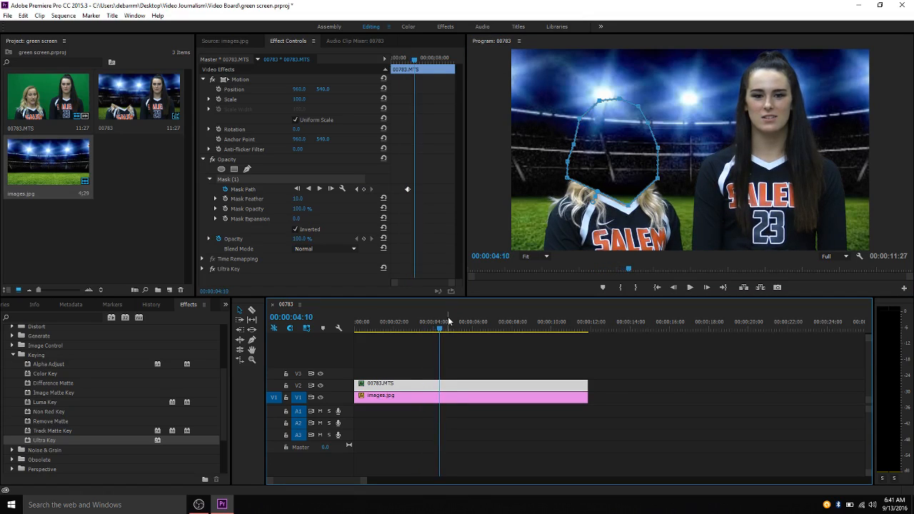
key("Right")
key("Right")
key("Right")
key("Right")
key("Right")
key("Right")
key("Right")
key("Right")
key("Right")
key("Right")
key("Right")
key("Right")
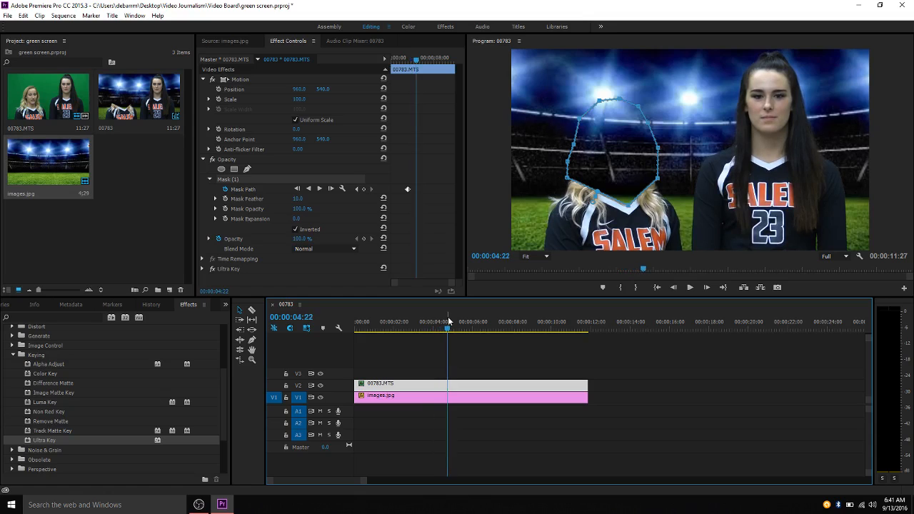
key("Right")
key("Right")
key("Right")
key("Right")
key("Right")
key("Right")
key("Right")
key("Right")
key("Right")
key("Right")
key("Right")
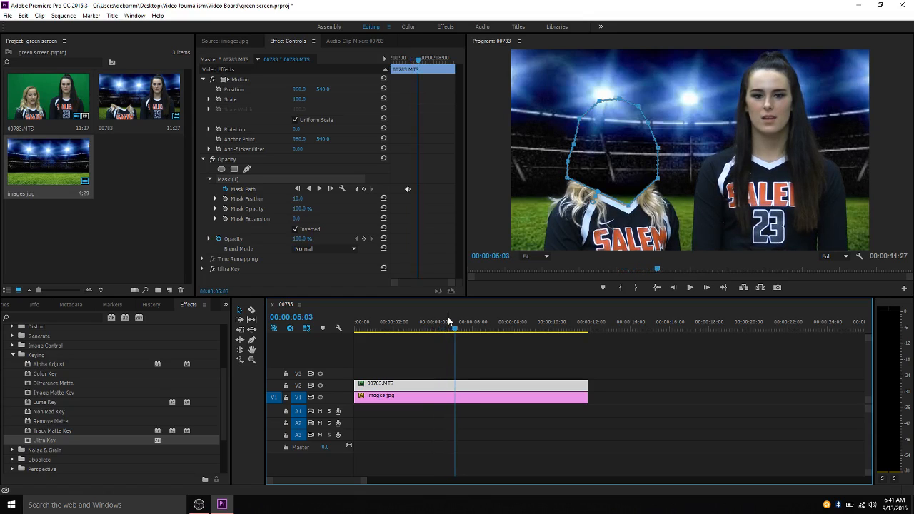
key("Right")
key("Right")
key("Right")
key("Right")
key("Right")
key("Right")
key("Right")
key("Right")
key("Right")
key("Right")
key("Right")
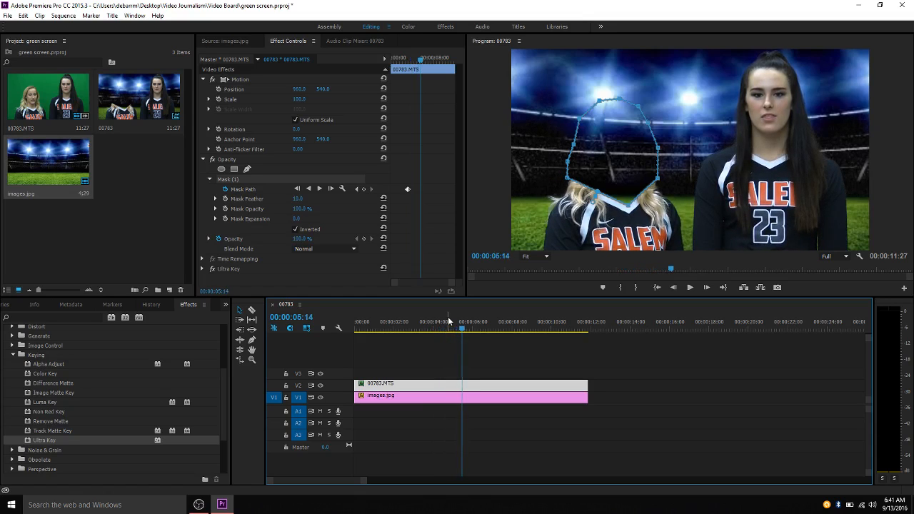
key("Right")
key("Right")
key("Right")
key("Right")
key("Right")
key("Right")
key("Right")
key("Right")
key("Right")
key("Right")
key("Right")
key("Right")
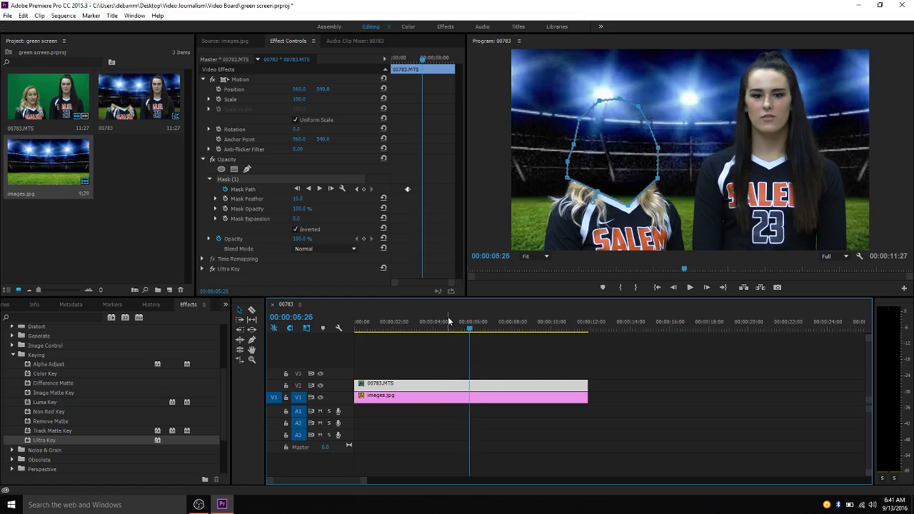
key("Right")
key("Right")
key("Right")
key("Right")
key("Right")
key("Right")
key("Right")
key("Right")
key("Right")
key("Right")
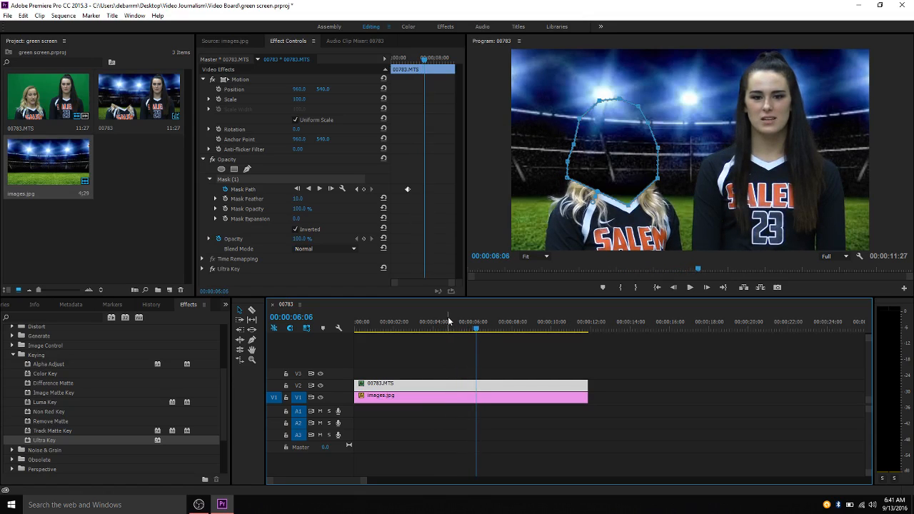
key("Right")
key("Right")
key("Right")
key("Right")
key("Right")
key("Right")
key("Right")
key("Right")
key("Right")
key("Right")
key("Right")
key("Right")
key("Right")
key("Right")
key("Right")
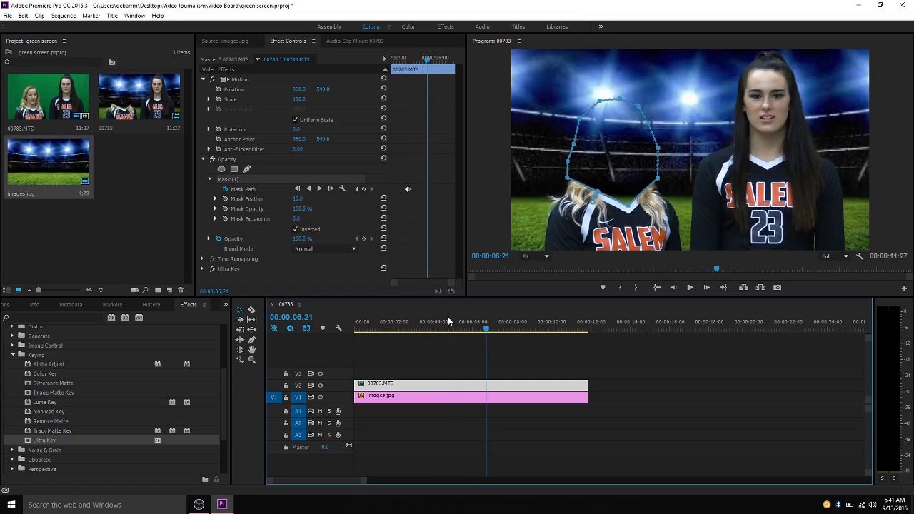
key("Right")
key("Right")
key("Right")
key("Right")
key("Right")
key("Right")
key("Right")
key("Right")
key("Right")
key("Right")
key("Right")
key("Right")
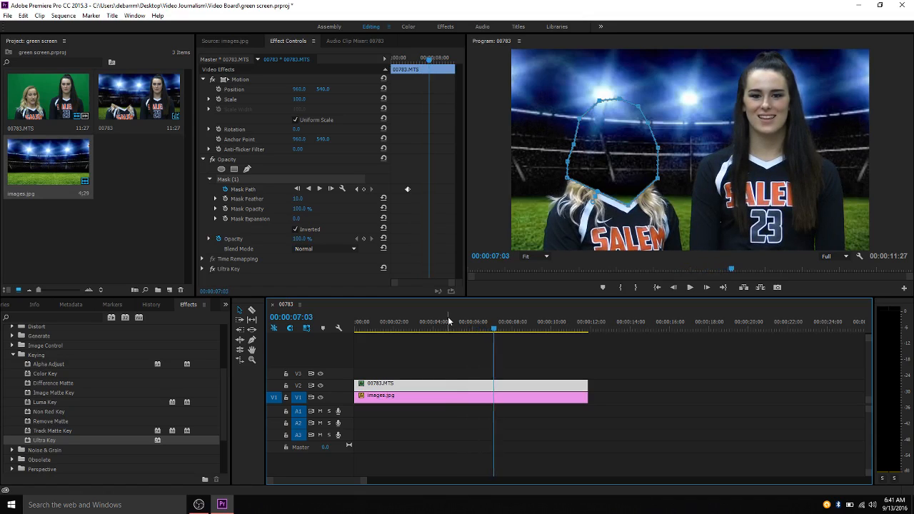
key("Right")
key("Right")
key("Right")
key("Right")
key("Right")
key("Right")
key("Right")
key("Right")
key("Right")
key("Right")
key("Right")
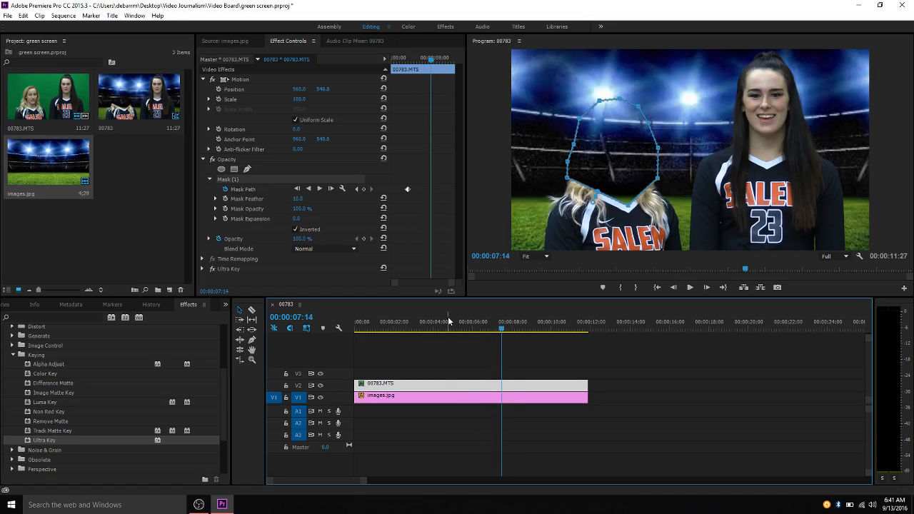
key("Right")
key("Right")
key("Right")
key("Right")
key("Right")
key("Right")
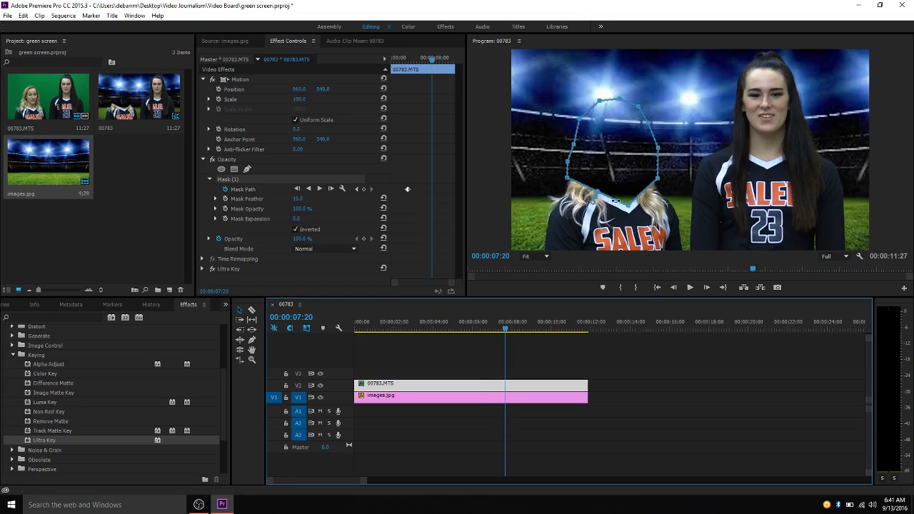
left_click_drag(660, 149, 651, 150)
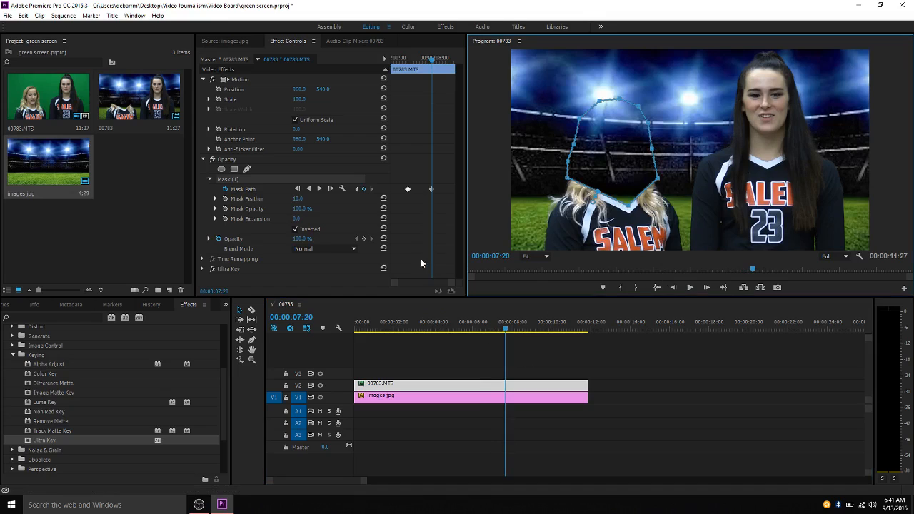
left_click(429, 188)
mouse_move(430, 189)
left_mouse_down()
mouse_move(408, 189)
mouse_move(433, 193)
left_mouse_up()
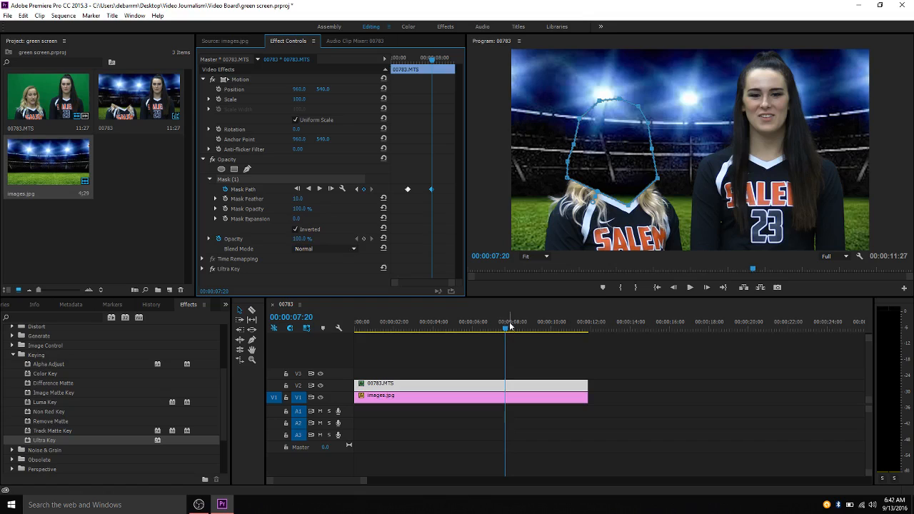
Play the sequence from the start to check how the keyframed mask hides the head.
left_click_drag(509, 329, 290, 340)
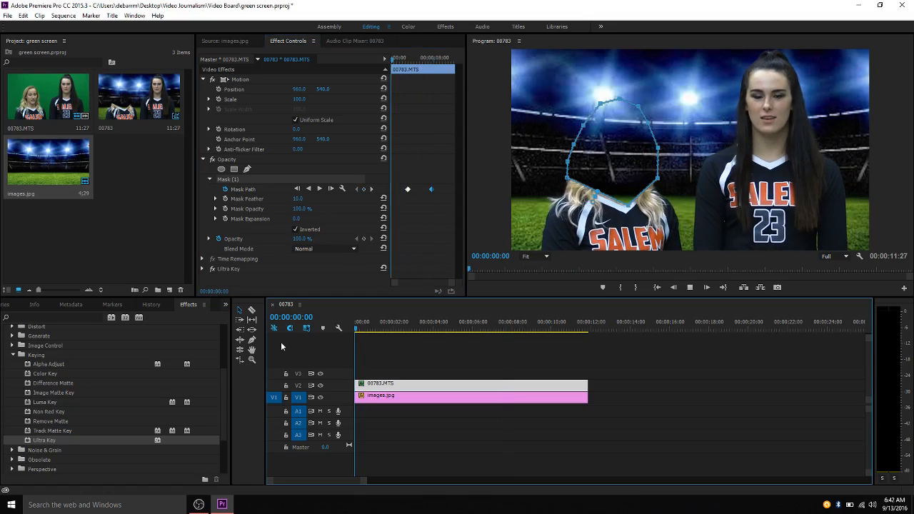
key("space")
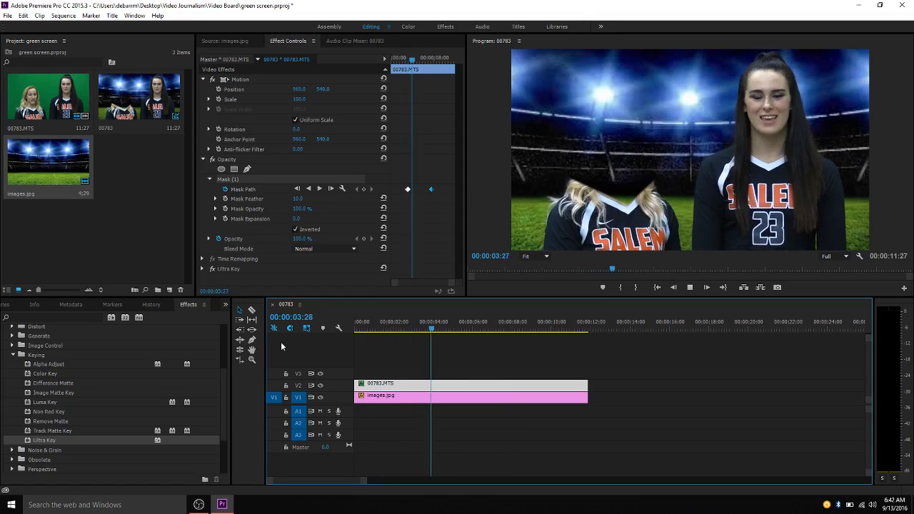
key("space")
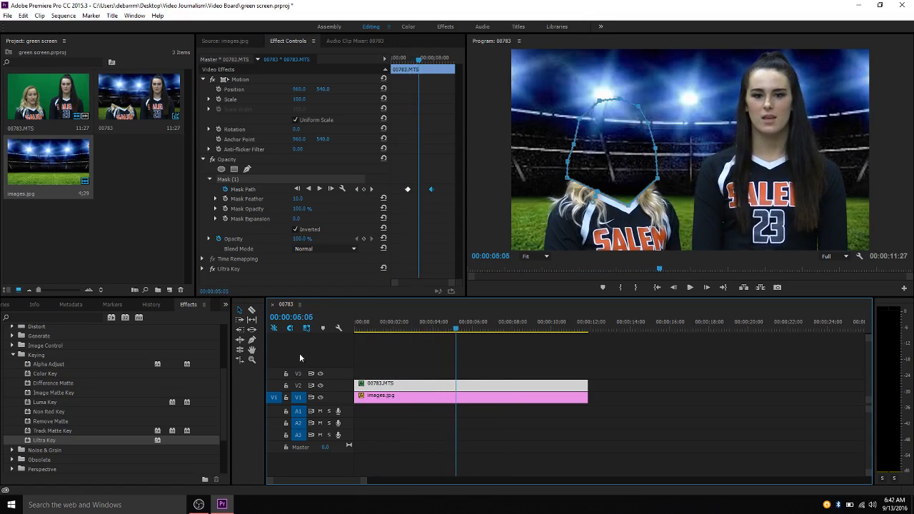
Replay from the start, stop at 00:00:02:01, and pull the mask's right and upper-right points outward, adding a Mask Path keyframe.
left_click(353, 330)
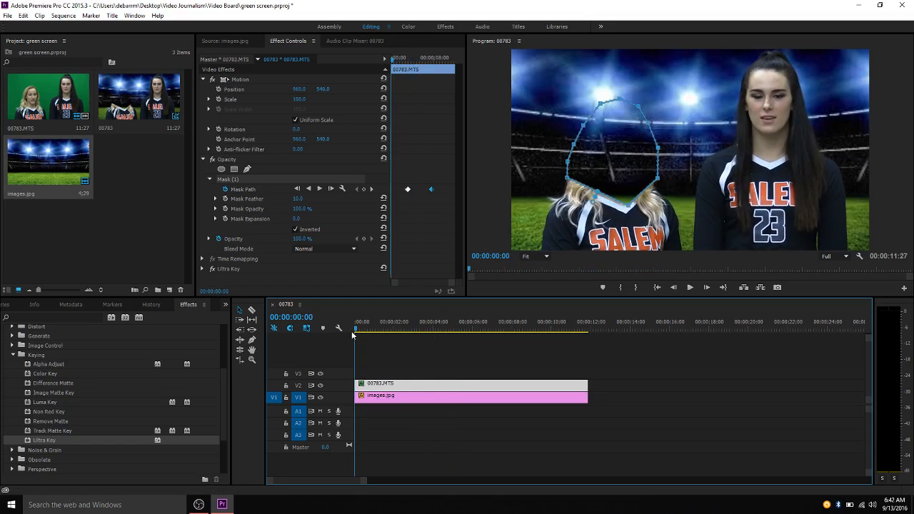
key("space")
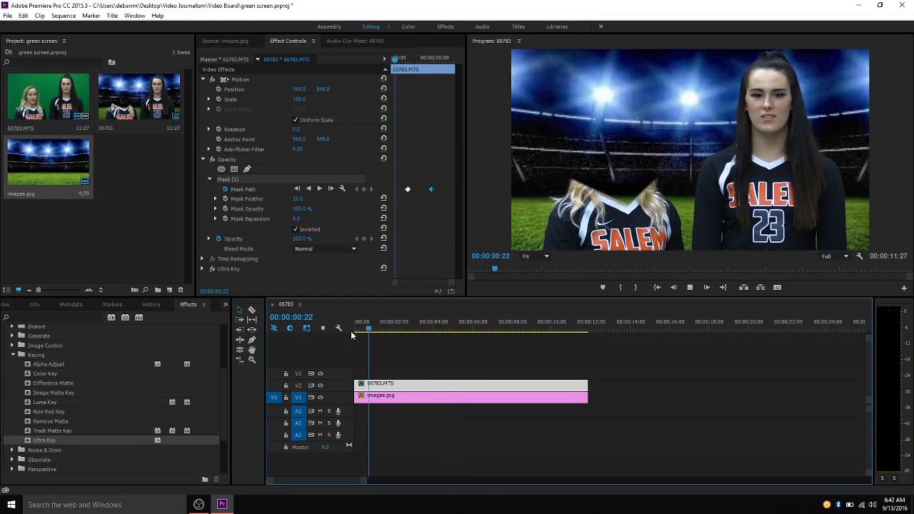
key("space")
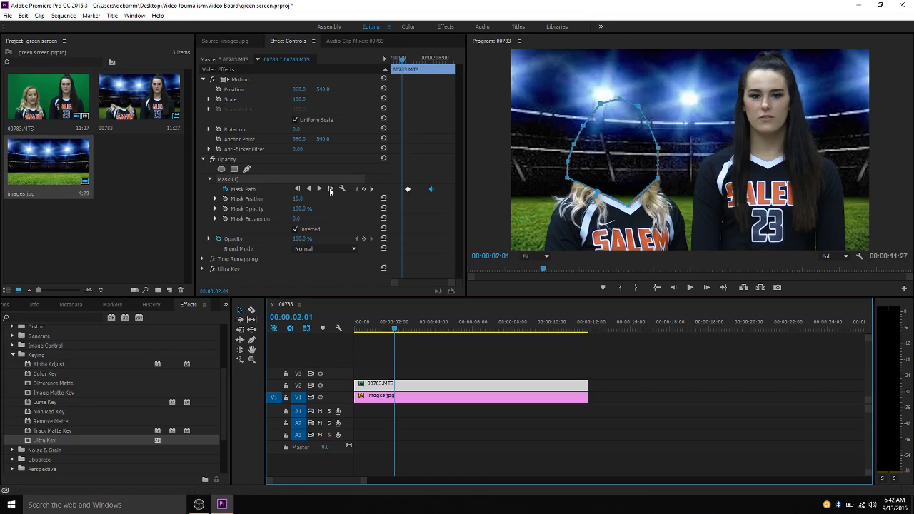
left_click_drag(658, 148, 661, 145)
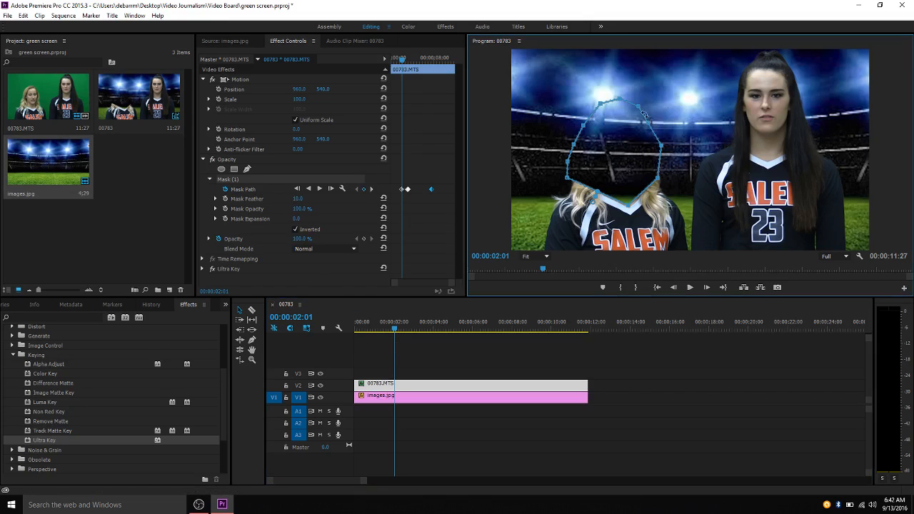
left_click_drag(641, 109, 646, 107)
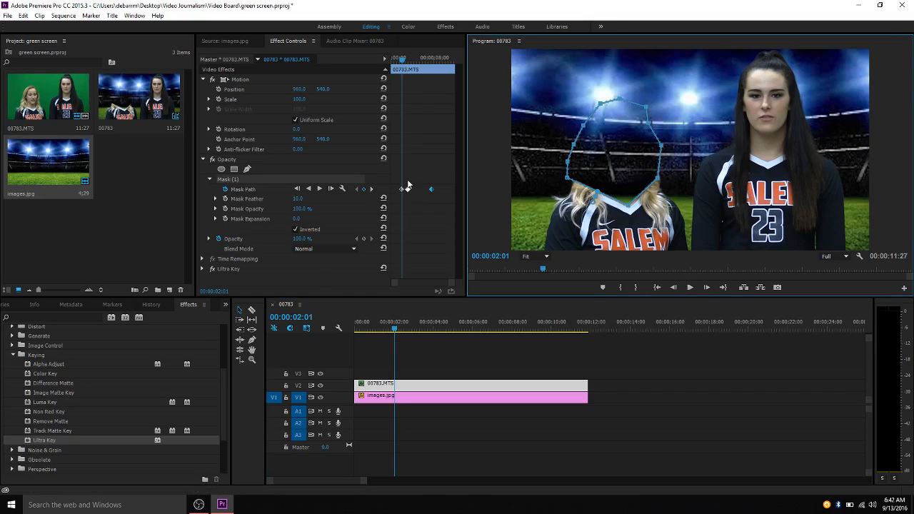